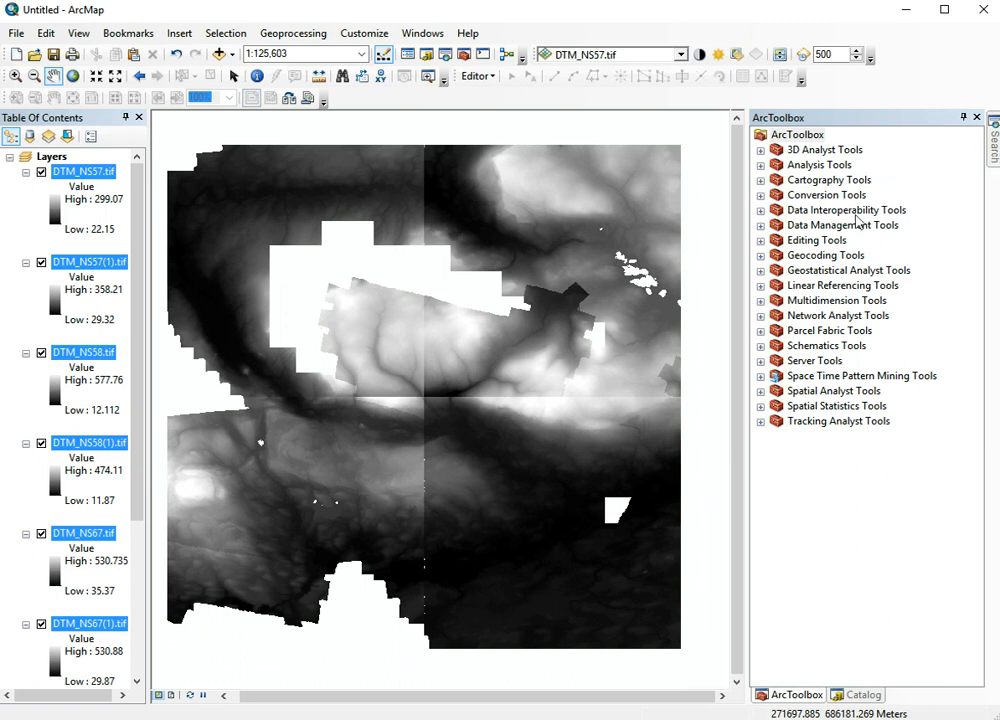
Search the tools for "mosaic to new" and open the Mosaic To New Raster tool
{"action": "left_click", "coordinate": [994, 148]}
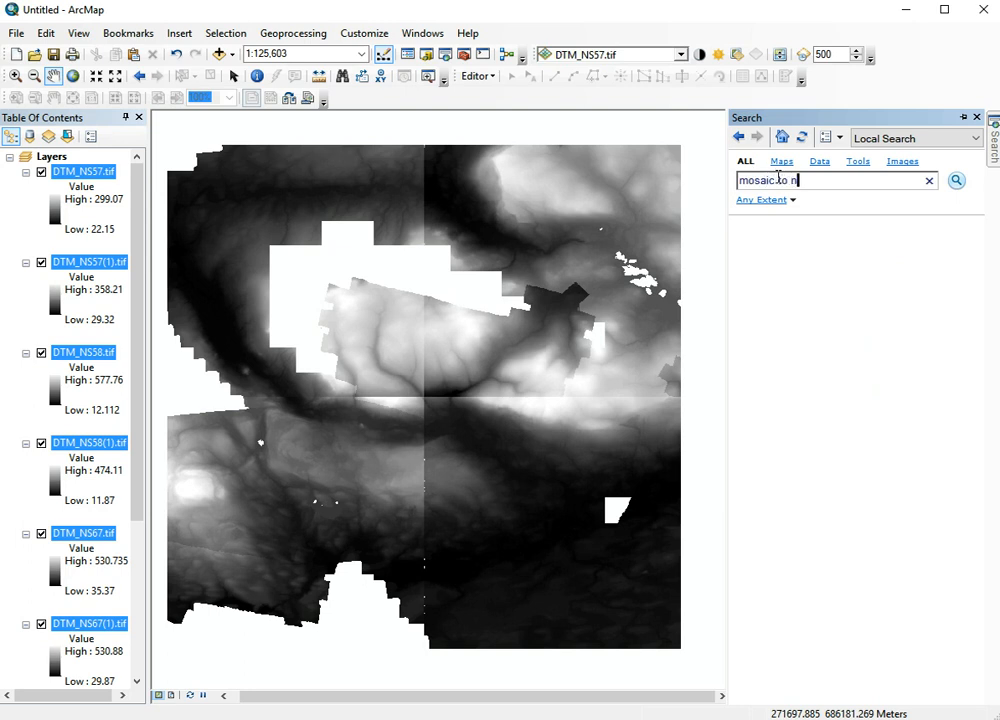
{"action": "key", "text": "Return"}
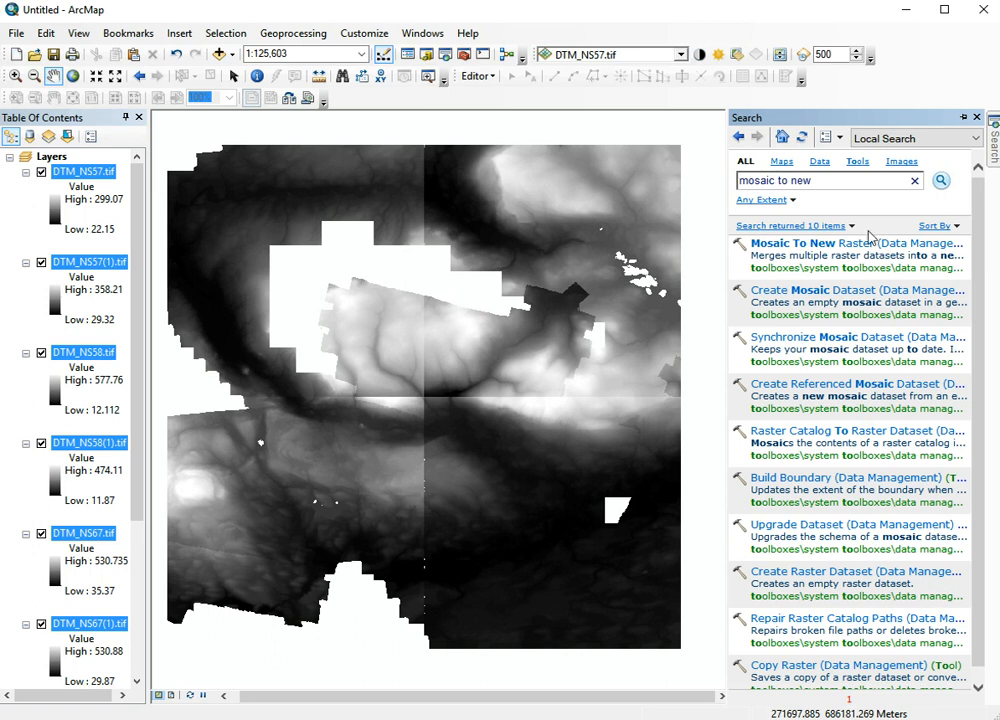
{"action": "left_click_drag", "start_coordinate": [856, 243], "coordinate": [628, 260]}
{"action": "left_click_drag", "start_coordinate": [324, 197], "coordinate": [689, 197]}
Add DTM_NS57.tif, DTM_NS58.tif, DTM_NS57(1).tif and DTM_NS58(1).tif as input rasters for the mosaic
{"action": "left_click", "coordinate": [448, 236]}
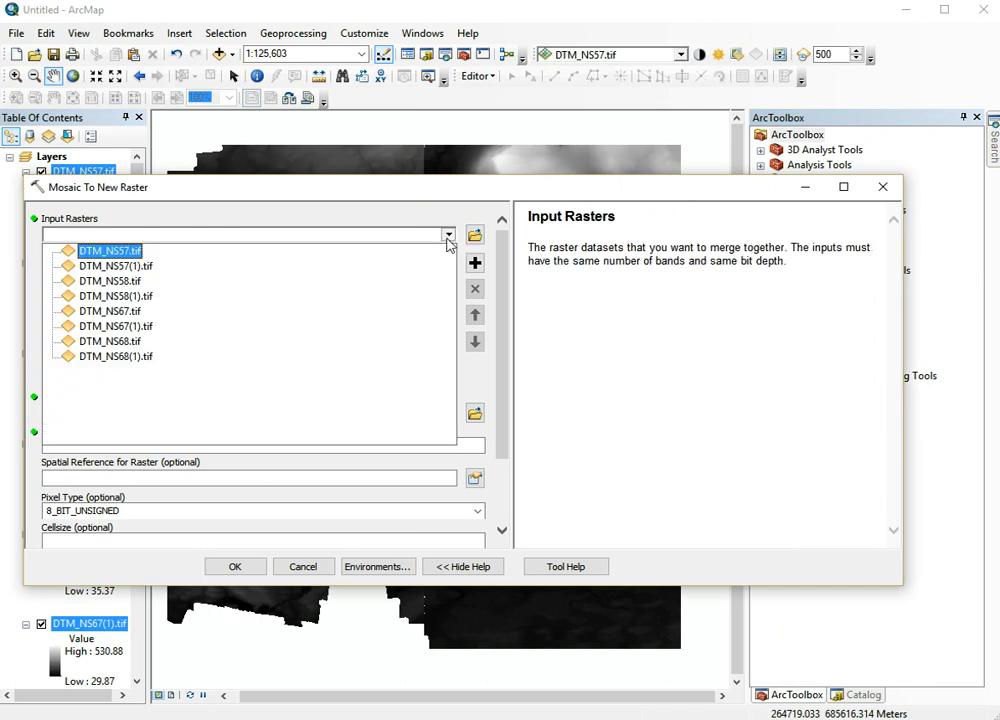
{"action": "left_click", "coordinate": [153, 266]}
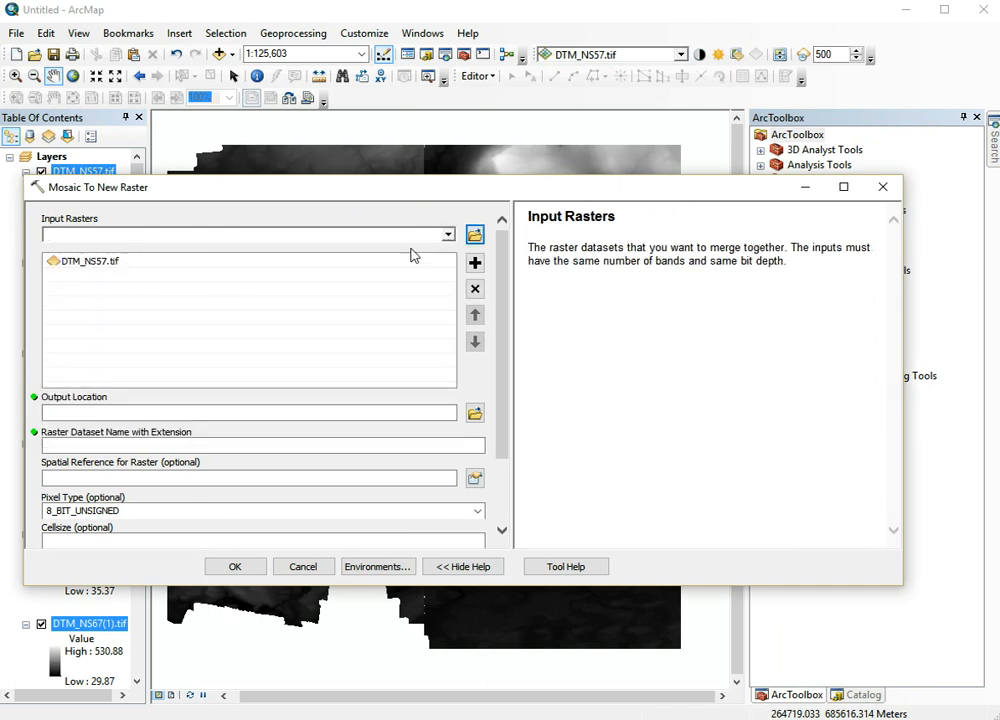
{"action": "left_click", "coordinate": [448, 236]}
{"action": "left_click", "coordinate": [291, 281]}
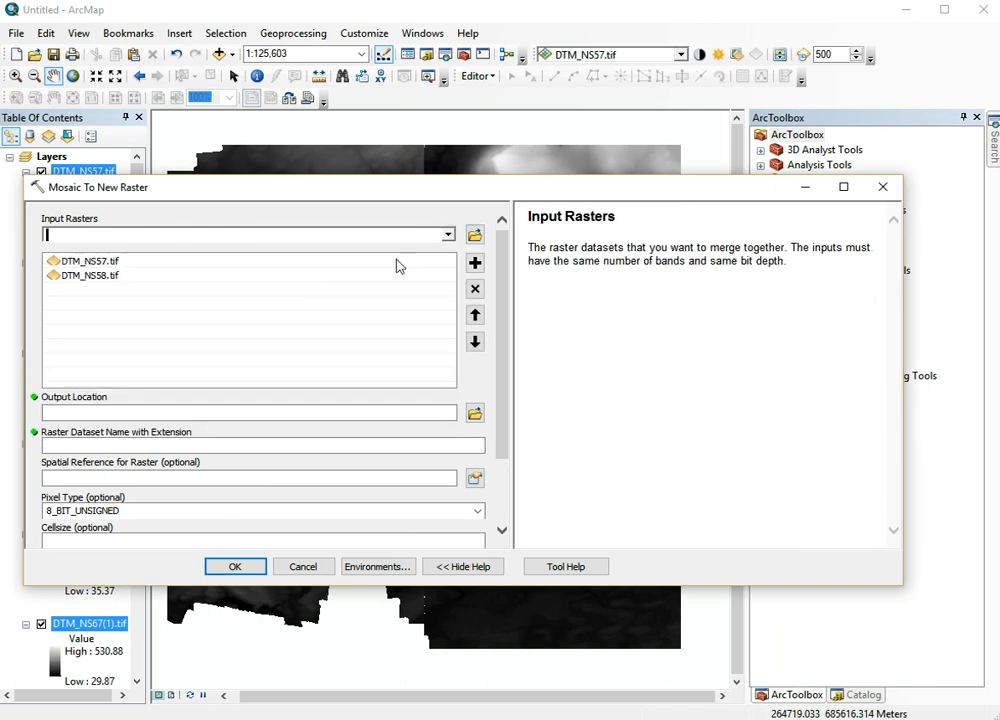
{"action": "left_click", "coordinate": [448, 236]}
{"action": "left_click", "coordinate": [347, 270]}
{"action": "left_click", "coordinate": [448, 236]}
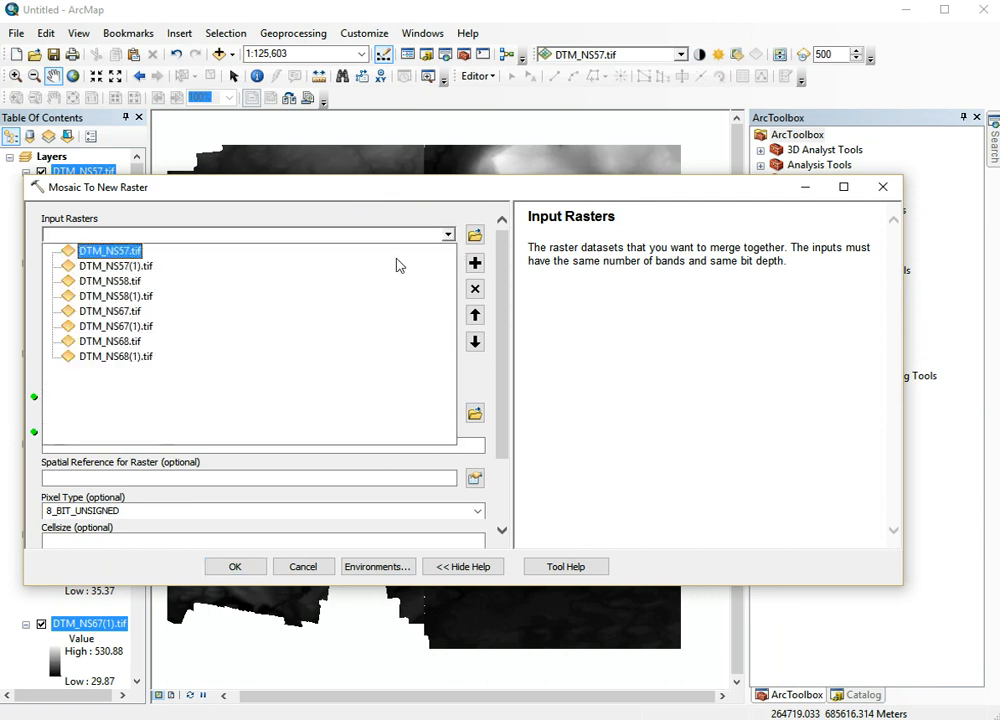
{"action": "left_click", "coordinate": [378, 296]}
Add DTM_NS67.tif, DTM_NS67(1).tif, DTM_NS68.tif and DTM_NS68(1).tif to the mosaic's input rasters
{"action": "left_click", "coordinate": [448, 236]}
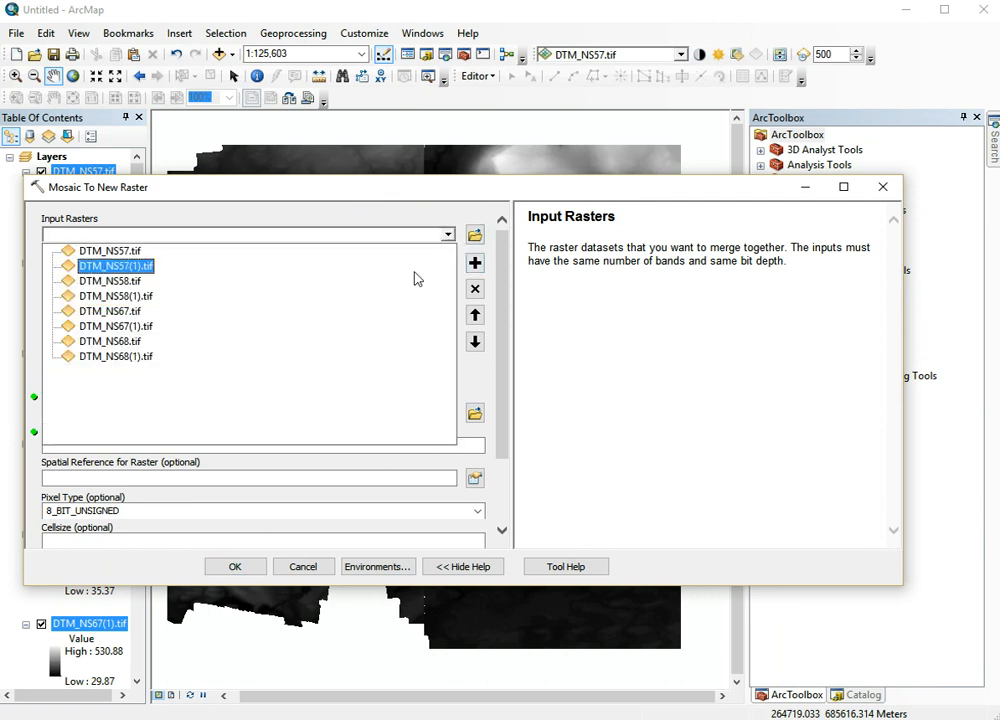
{"action": "left_click", "coordinate": [391, 313]}
{"action": "left_click", "coordinate": [448, 236]}
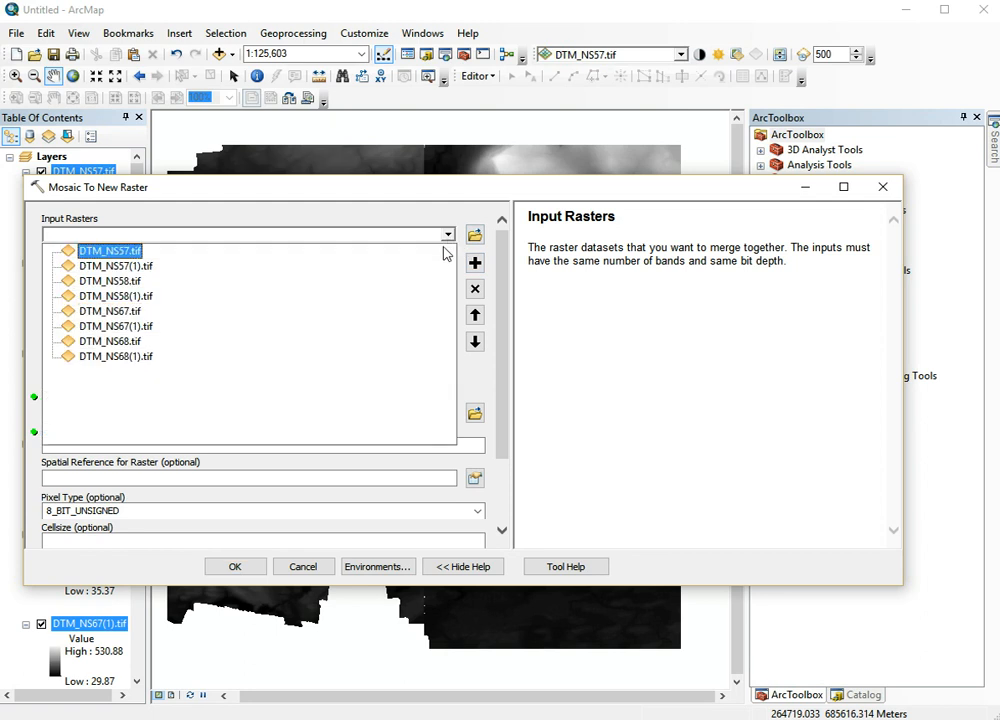
{"action": "left_click", "coordinate": [421, 328]}
{"action": "left_click", "coordinate": [448, 236]}
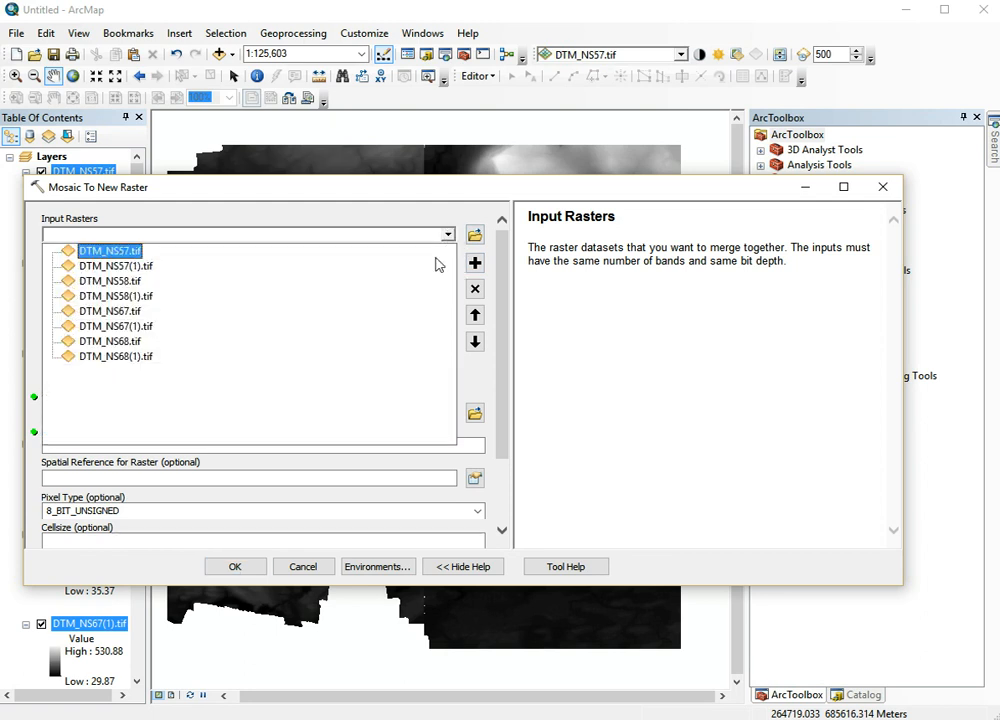
{"action": "left_click", "coordinate": [409, 350]}
{"action": "left_click", "coordinate": [448, 236]}
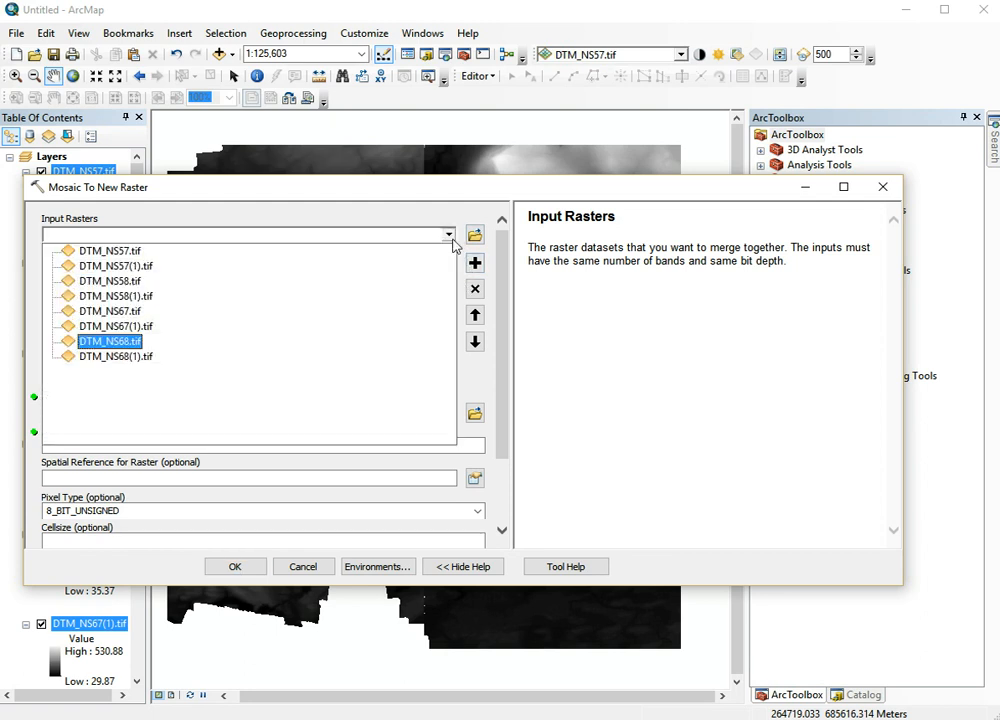
{"action": "left_click", "coordinate": [417, 358]}
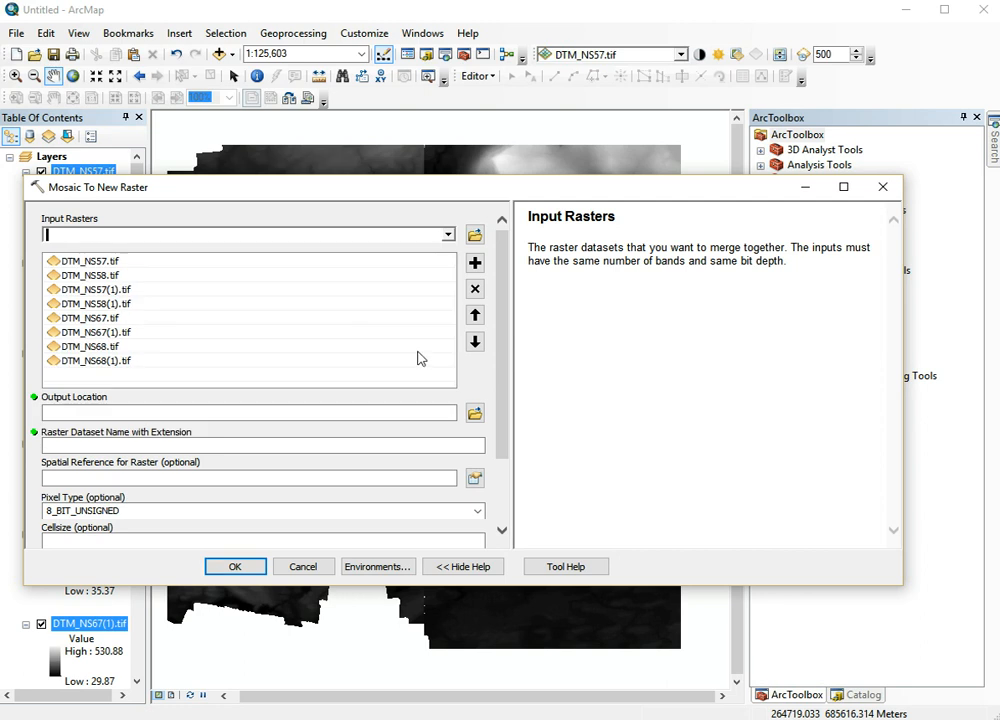
Browse for the output location and create a new folder named campsies inside B:\GISExamples
{"action": "left_click", "coordinate": [473, 415]}
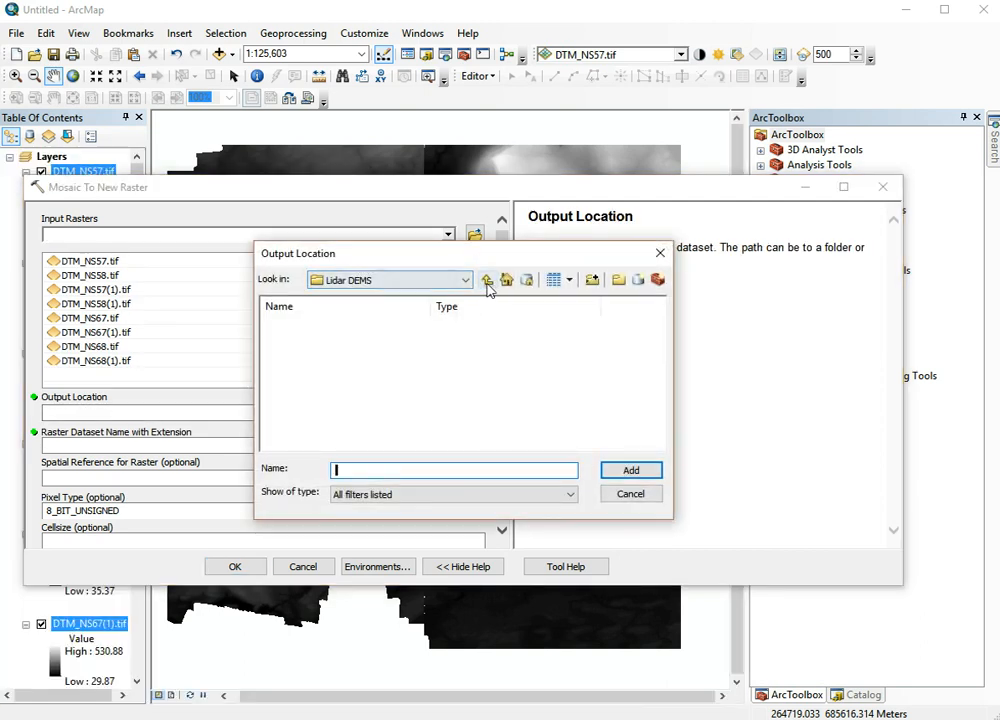
{"action": "left_click", "coordinate": [487, 281]}
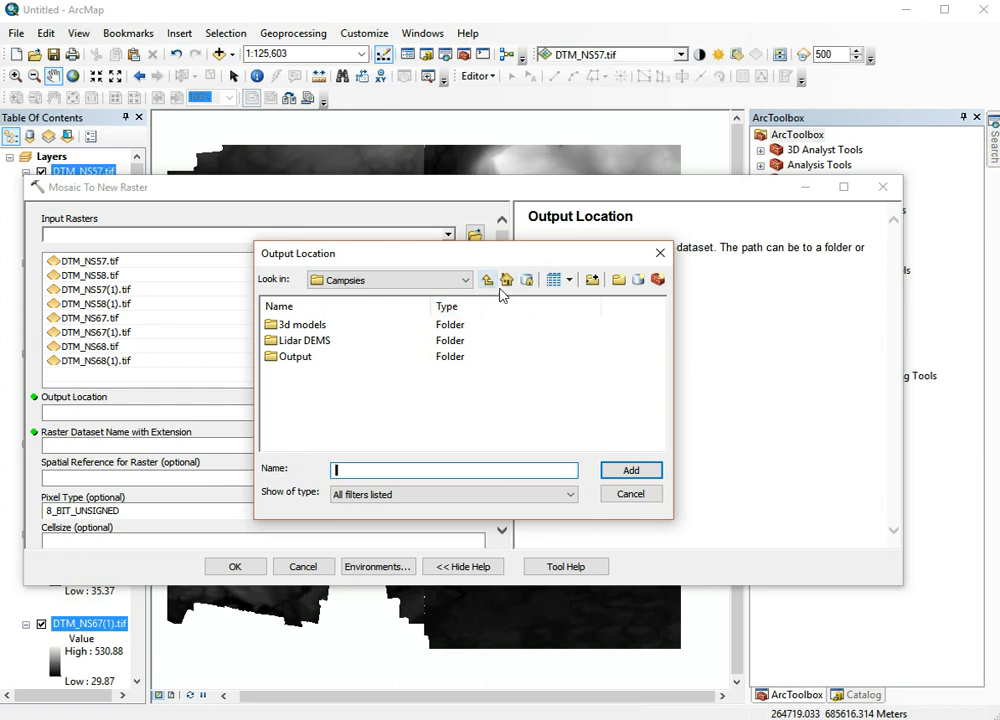
{"action": "left_click", "coordinate": [463, 284]}
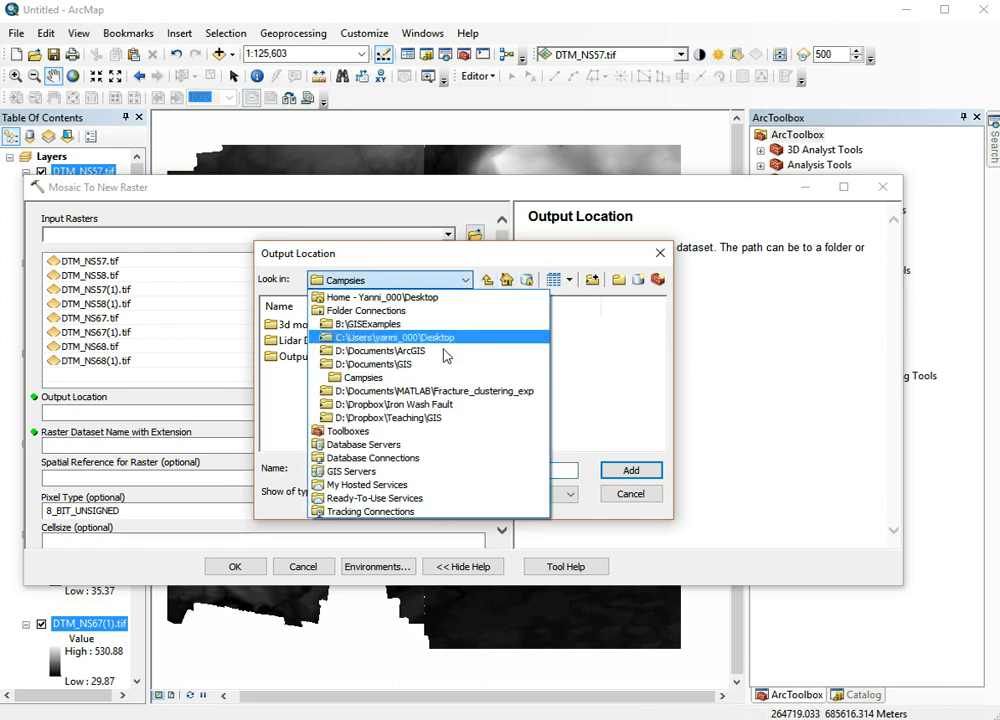
{"action": "left_click", "coordinate": [390, 324]}
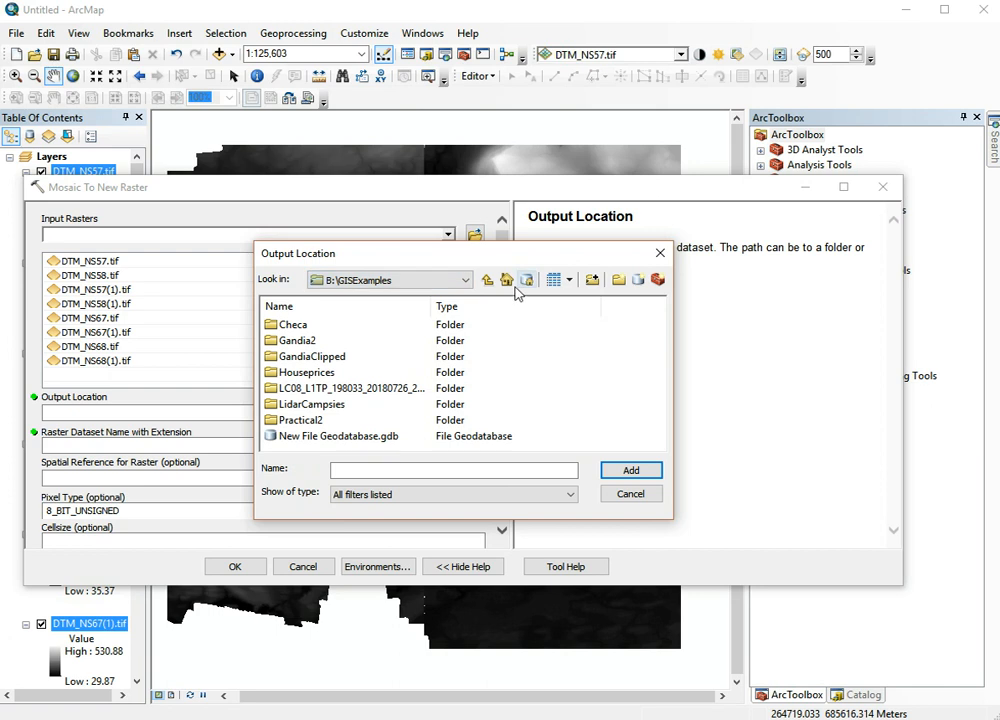
{"action": "left_click", "coordinate": [592, 280]}
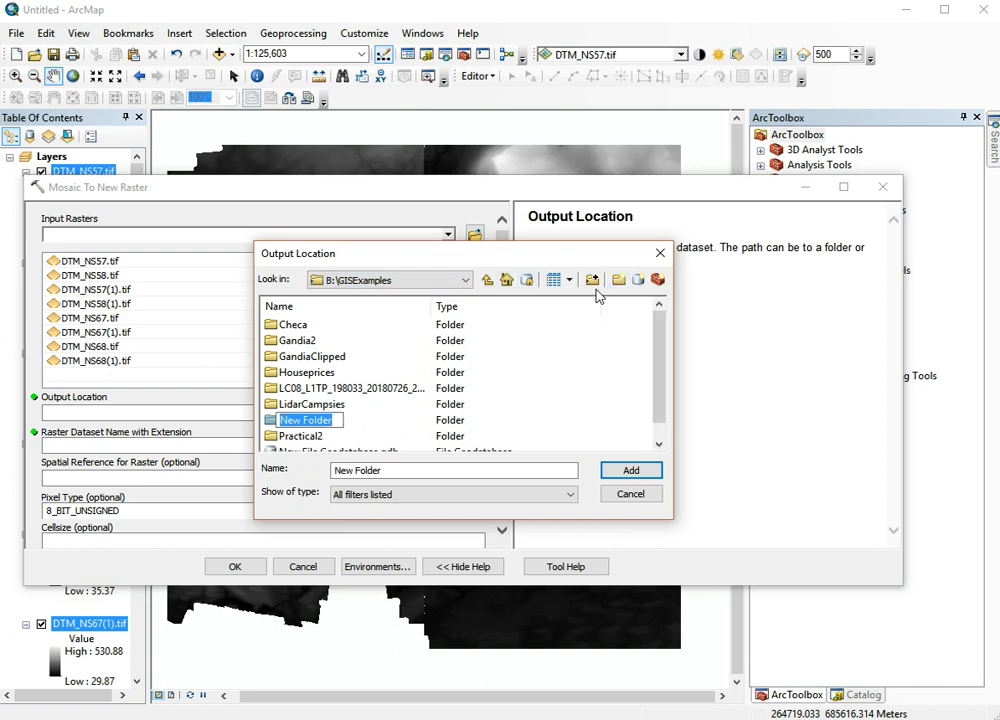
{"action": "type", "text": "campsies"}
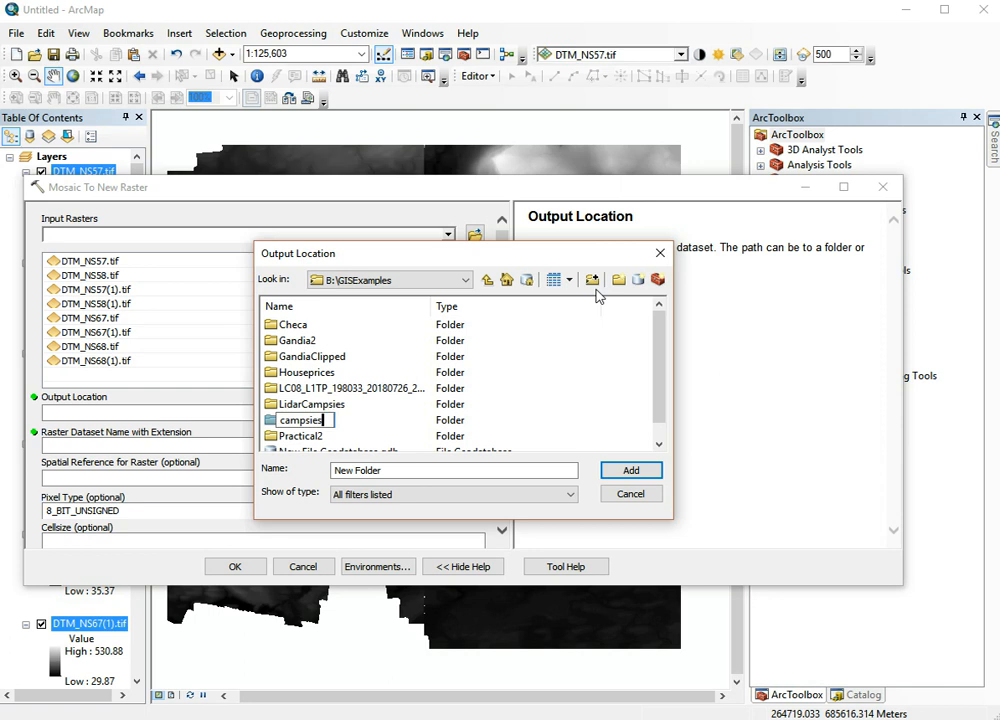
{"action": "key", "text": "Return"}
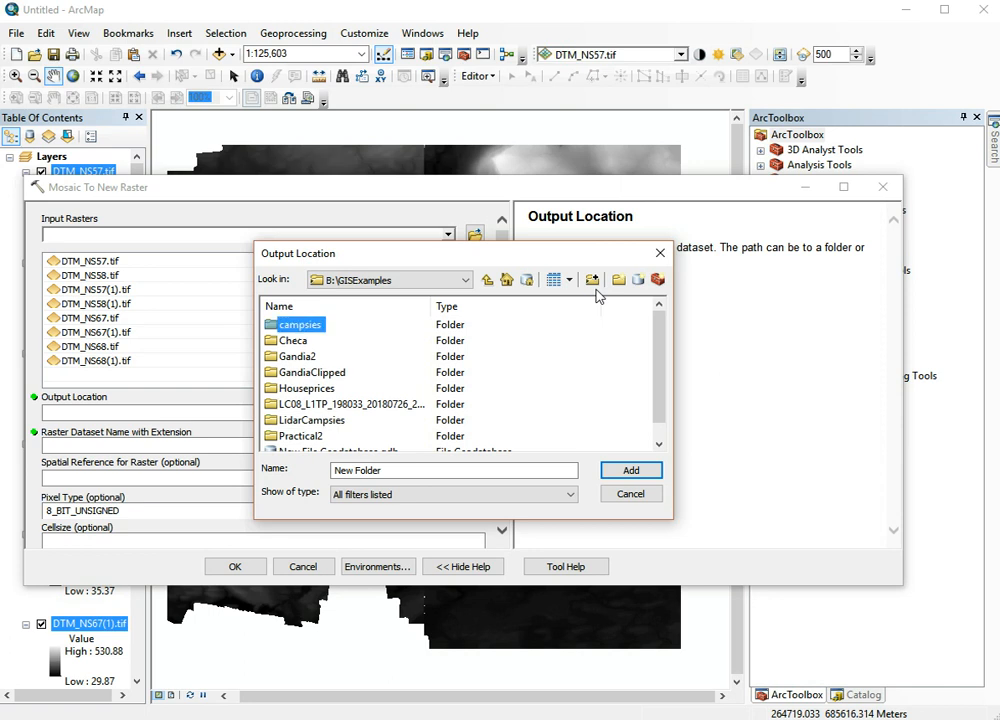
Set the new campsies folder as the mosaic's output location
{"action": "left_click", "coordinate": [327, 469]}
{"action": "left_click", "coordinate": [303, 325]}
{"action": "double_click", "coordinate": [303, 325]}
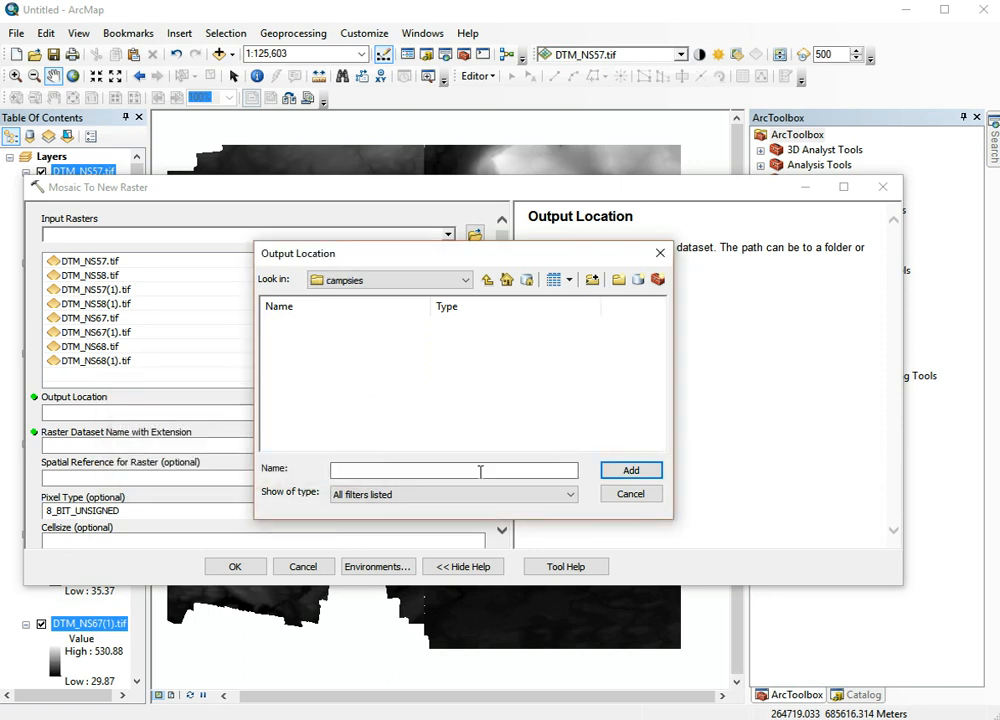
{"action": "left_click", "coordinate": [487, 281]}
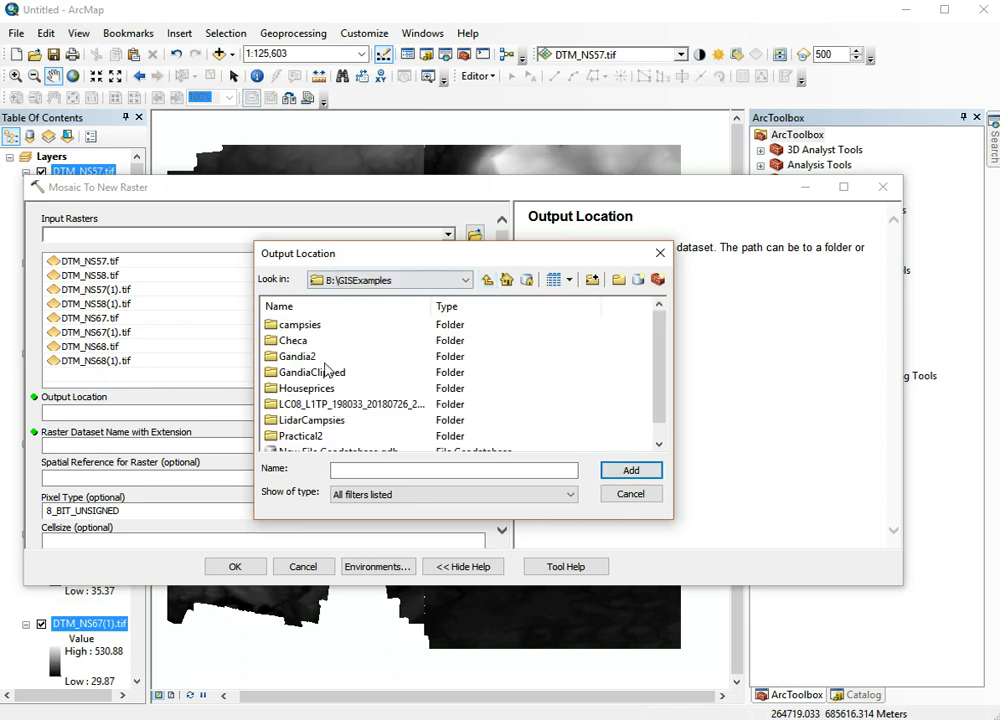
{"action": "left_click", "coordinate": [303, 325]}
{"action": "left_click", "coordinate": [631, 471]}
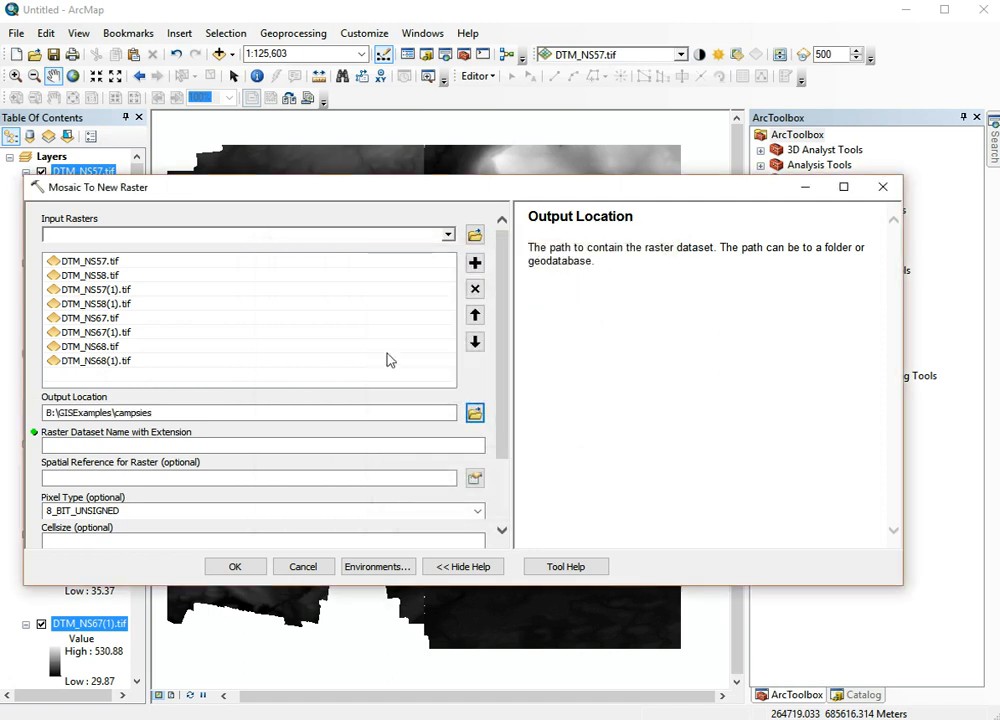
Name the output raster dataset mosaic and set its pixel type to 16_BIT_SIGNED
{"action": "left_click", "coordinate": [245, 446]}
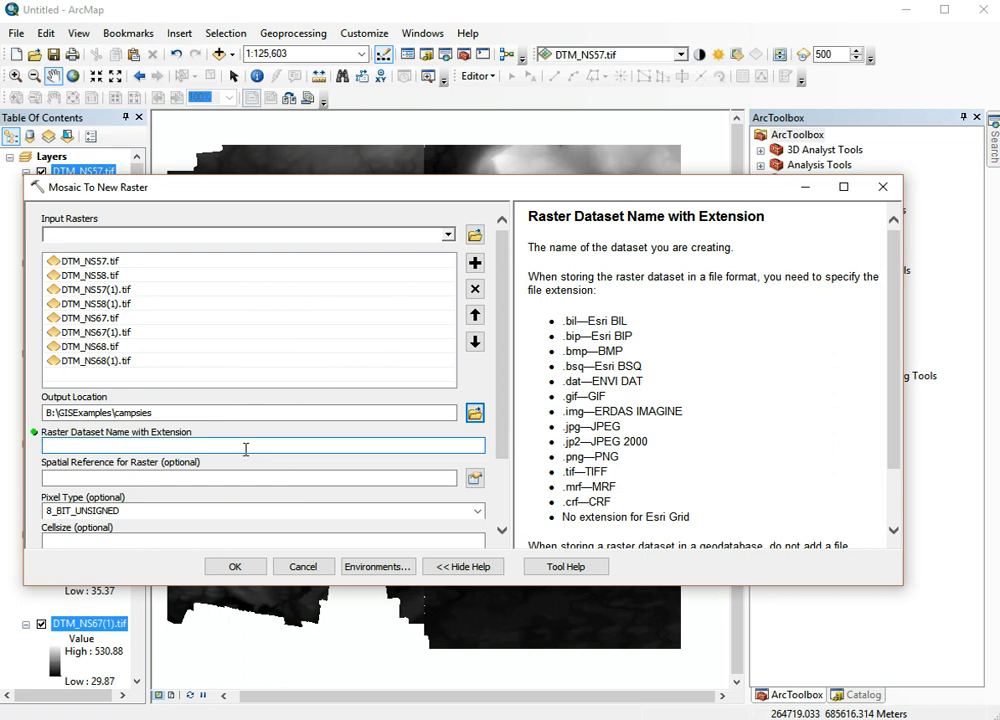
{"action": "type", "text": "mosaic"}
{"action": "left_click_drag", "start_coordinate": [502, 435], "coordinate": [498, 500]}
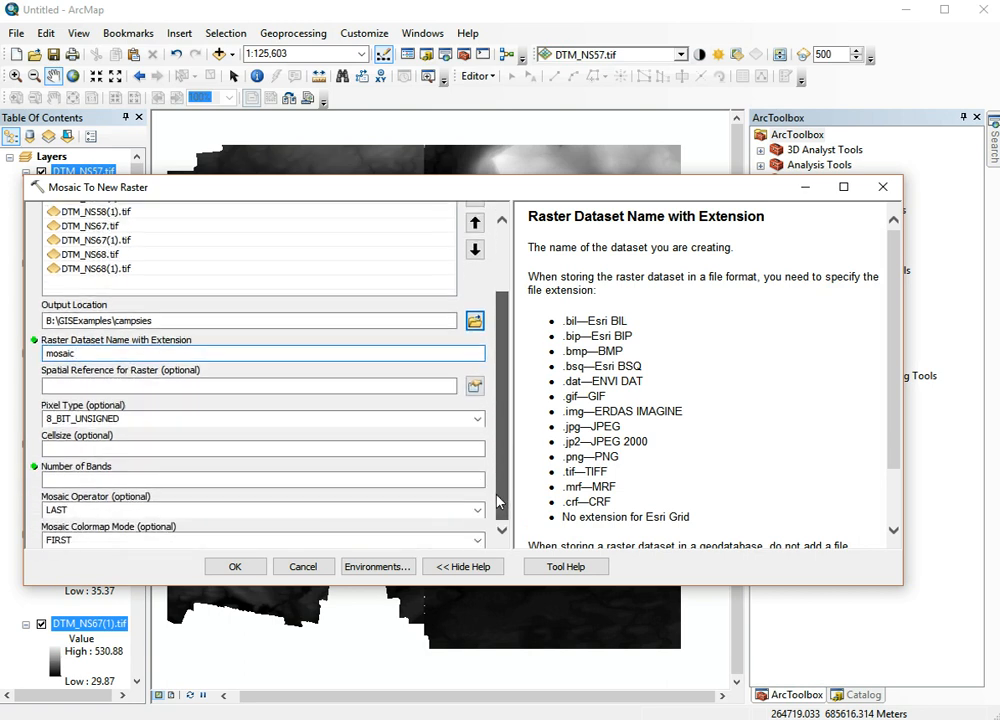
{"action": "left_click", "coordinate": [477, 419]}
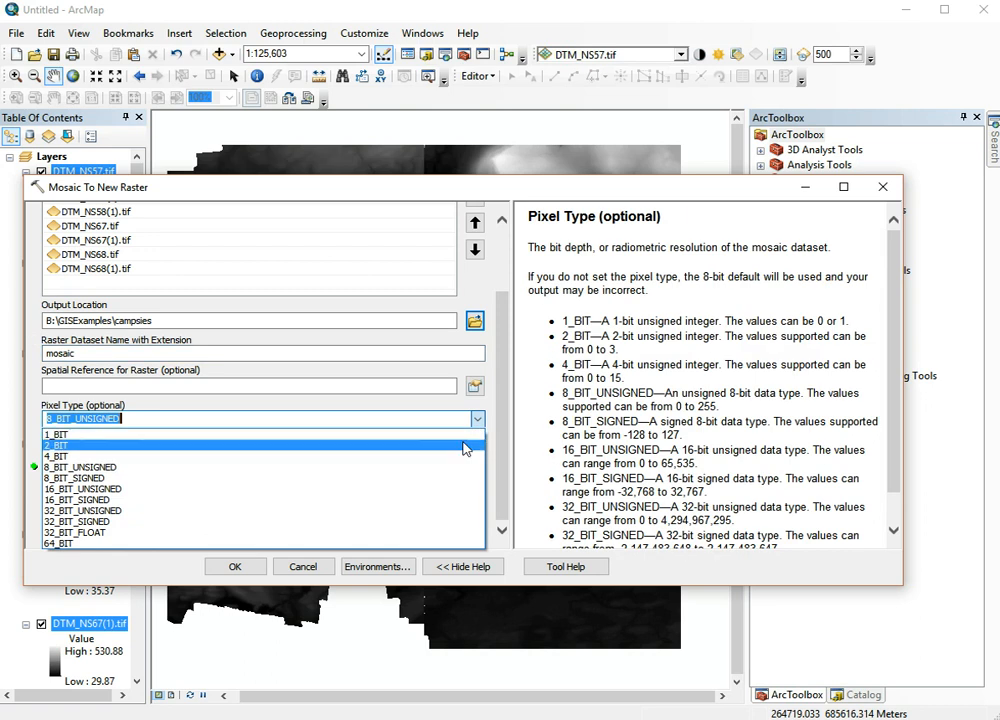
{"action": "left_click", "coordinate": [429, 499]}
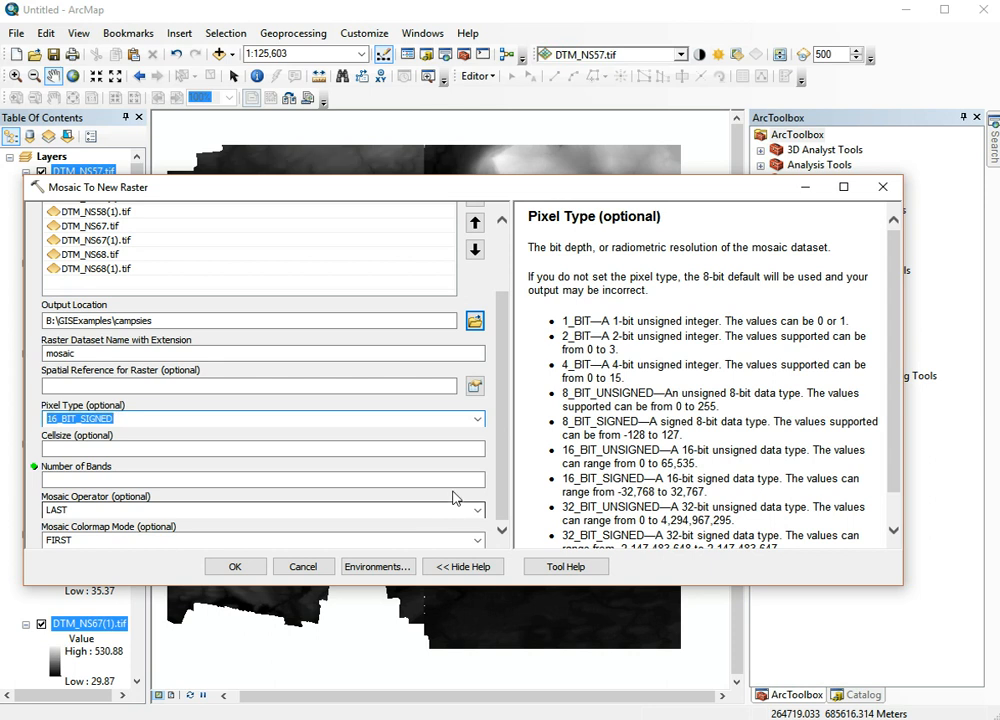
Set the number of bands to 1 and run the mosaic tool, closing its report once it completes
{"action": "left_click", "coordinate": [458, 480]}
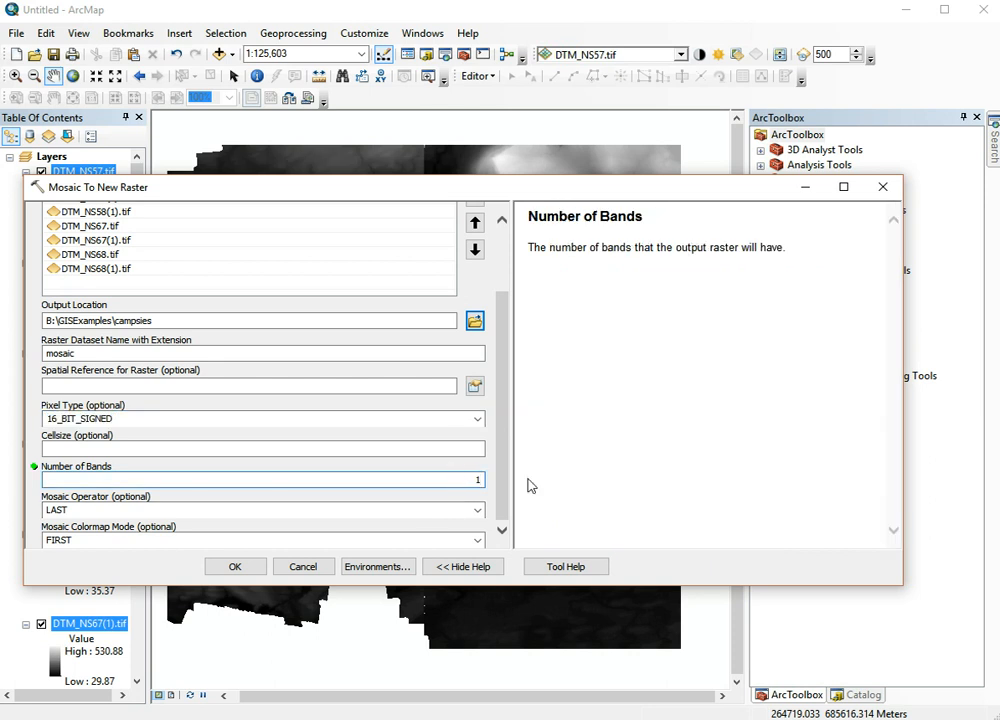
{"action": "left_click", "coordinate": [236, 567]}
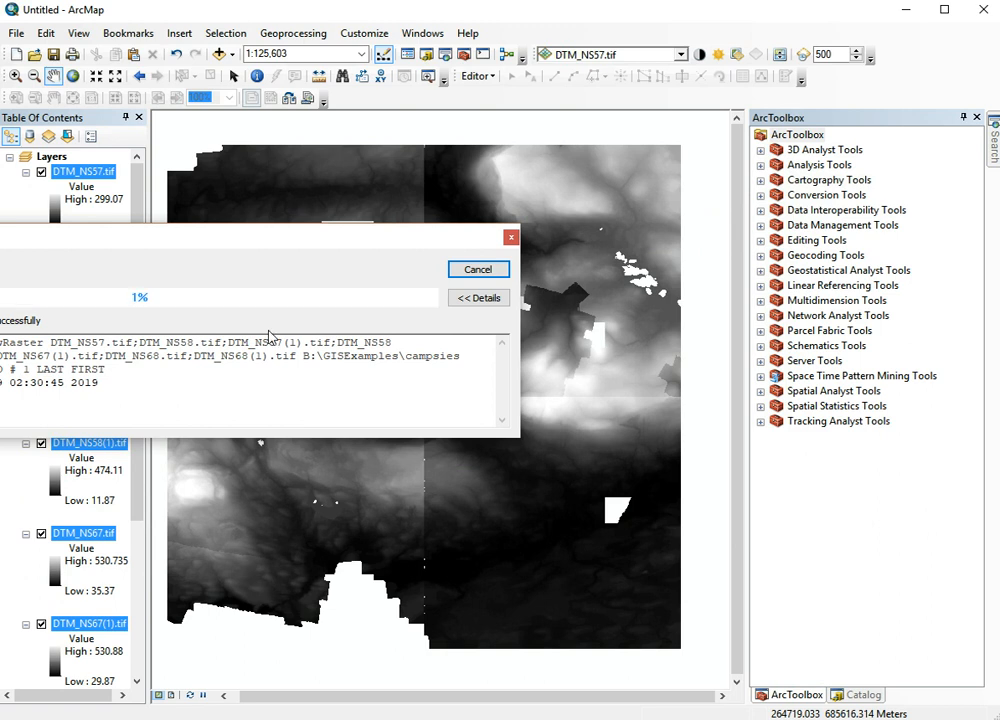
{"action": "left_click_drag", "start_coordinate": [239, 248], "coordinate": [432, 264]}
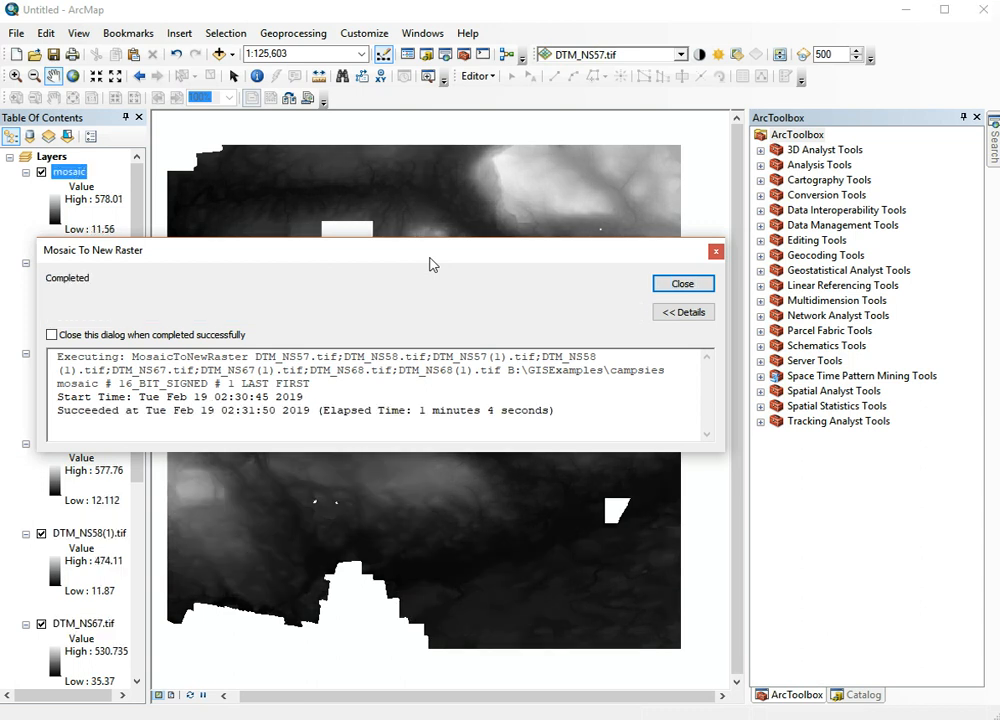
{"action": "left_click", "coordinate": [680, 284]}
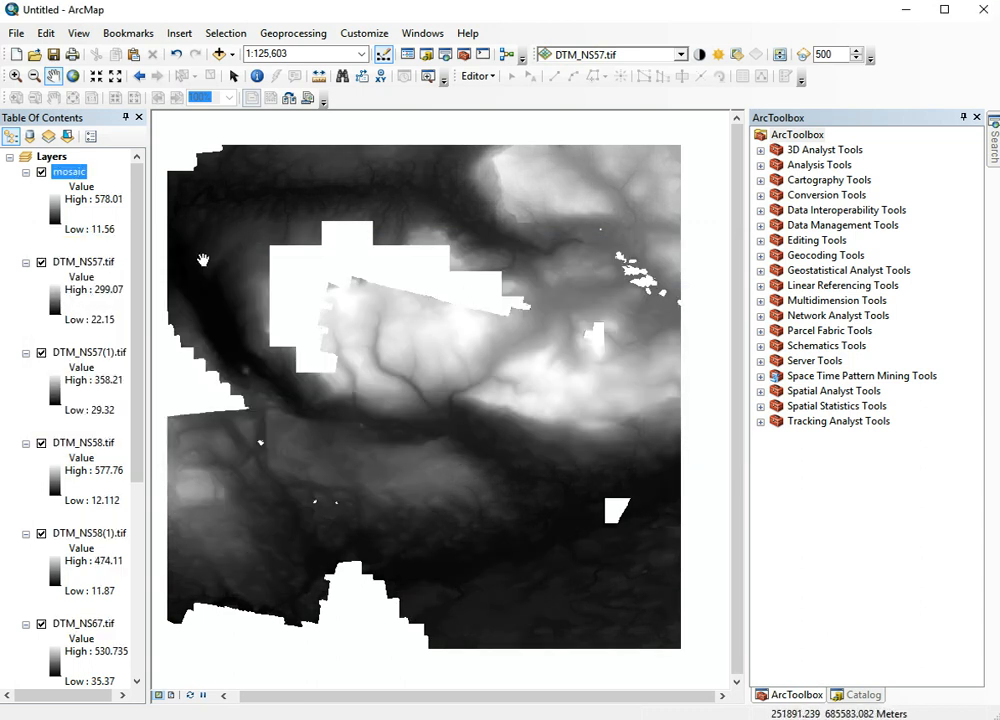
Turn off the visibility of all eight original DTM tile layers, leaving only the mosaic layer displayed
{"action": "left_click", "coordinate": [41, 262]}
{"action": "left_click", "coordinate": [41, 352]}
{"action": "left_click", "coordinate": [41, 442]}
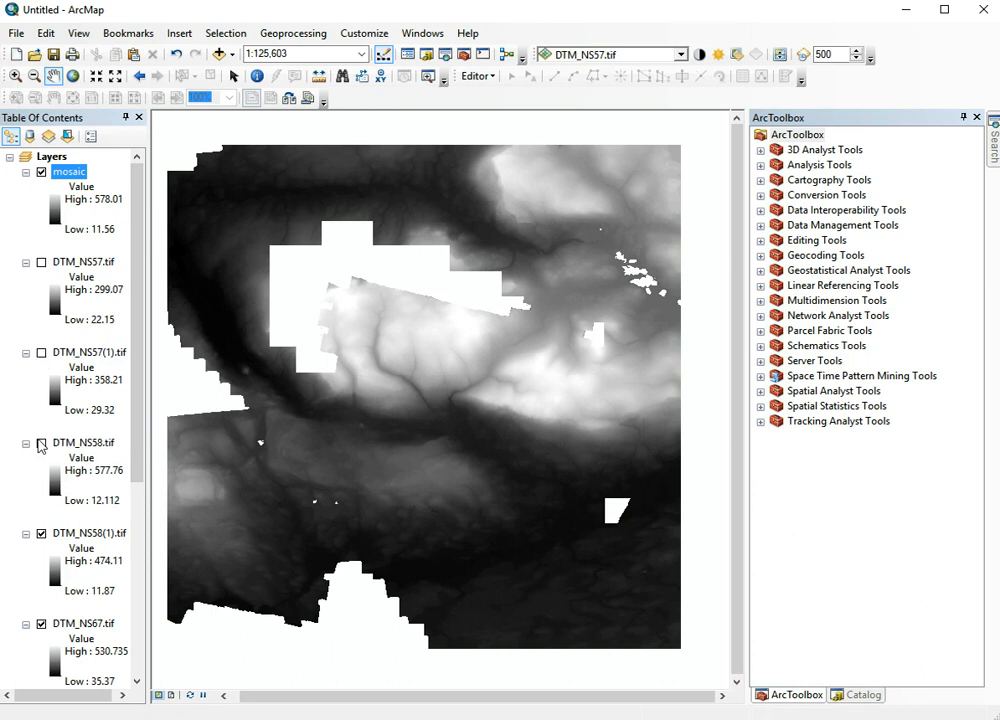
{"action": "left_click", "coordinate": [41, 533]}
{"action": "left_click", "coordinate": [41, 623]}
{"action": "scroll", "coordinate": [52, 590], "scroll_direction": "down", "scroll_amount": 3}
{"action": "left_click", "coordinate": [41, 638]}
{"action": "scroll", "coordinate": [52, 630], "scroll_direction": "down", "scroll_amount": 3}
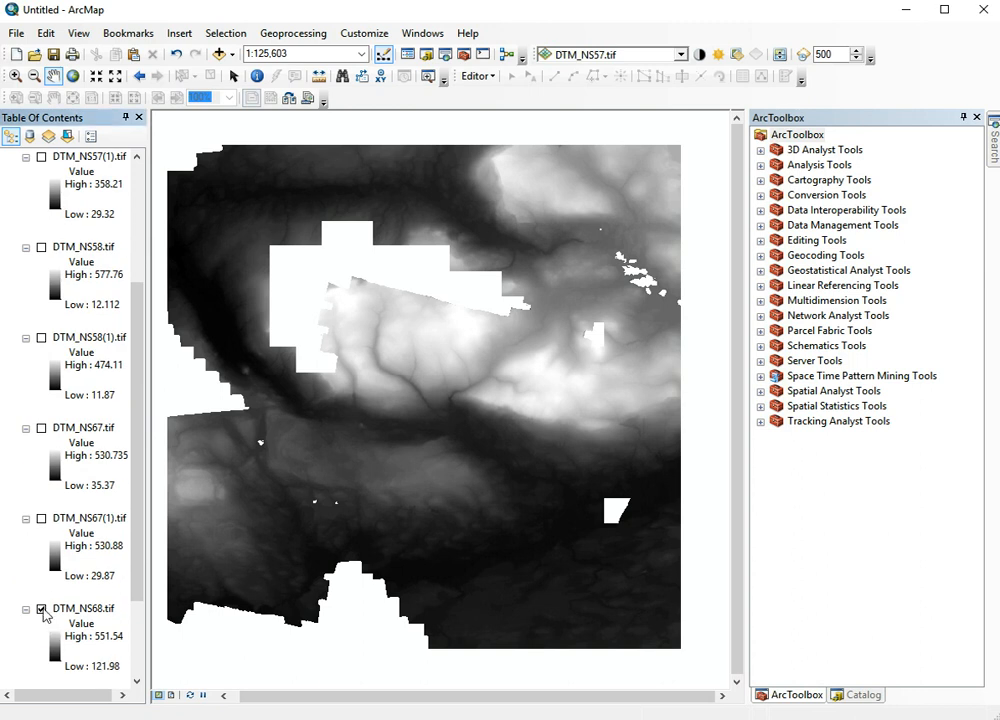
{"action": "left_click", "coordinate": [41, 608]}
{"action": "scroll", "coordinate": [47, 618], "scroll_direction": "down", "scroll_amount": 3}
{"action": "left_click", "coordinate": [41, 639]}
{"action": "scroll", "coordinate": [60, 588], "scroll_direction": "up", "scroll_amount": 3}
Display the Draw toolbar
{"action": "left_click_drag", "start_coordinate": [330, 363], "coordinate": [268, 365]}
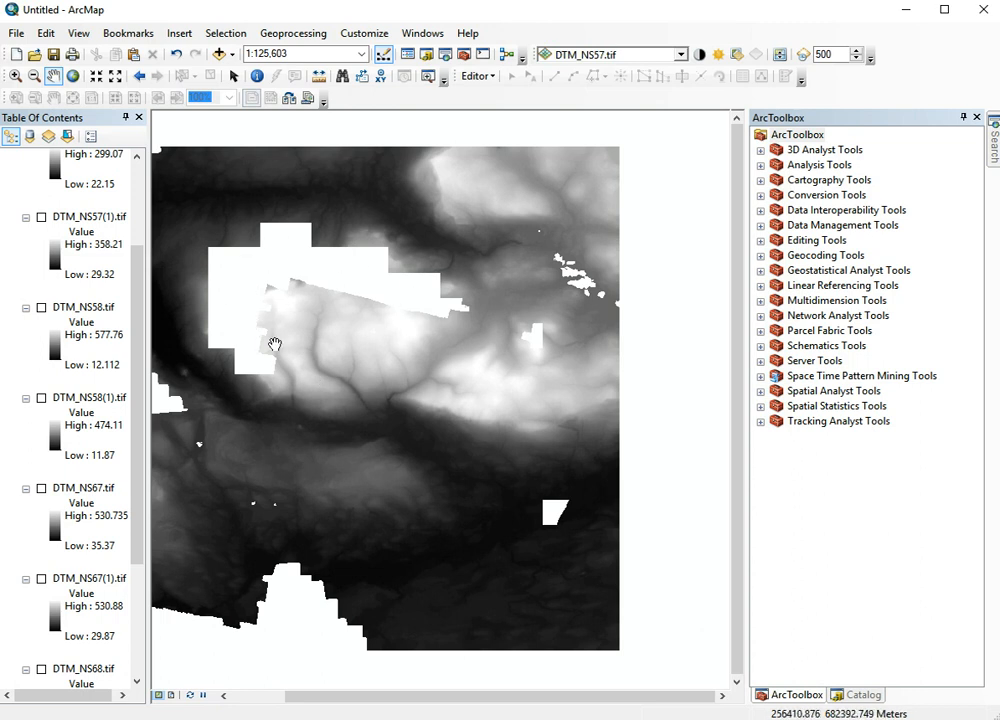
{"action": "left_click_drag", "start_coordinate": [414, 434], "coordinate": [350, 394]}
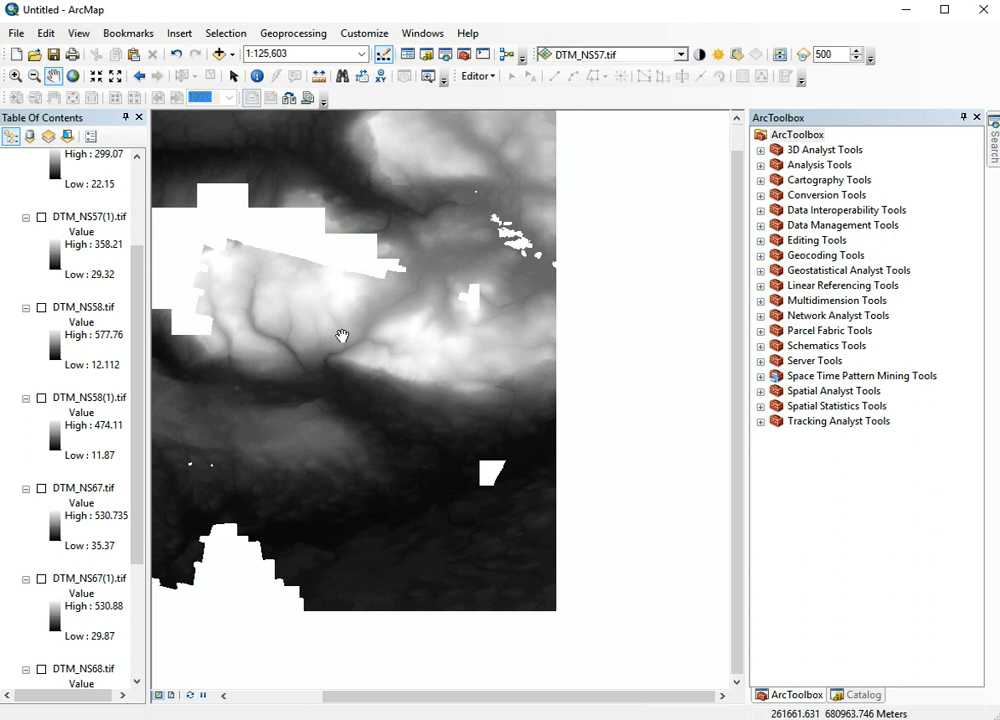
{"action": "right_click", "coordinate": [413, 78]}
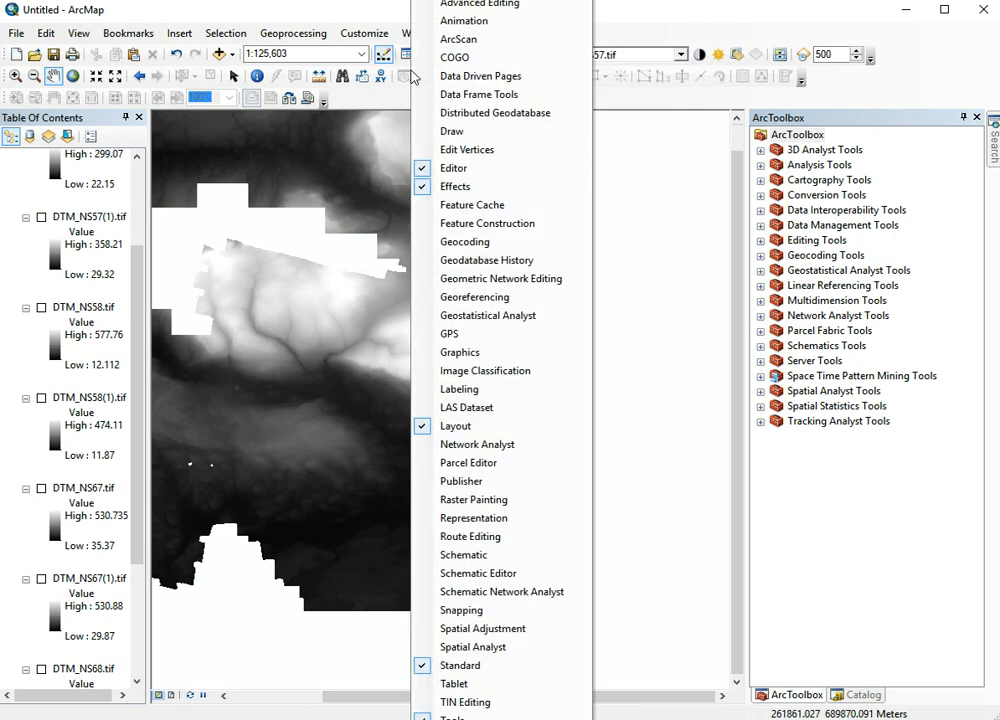
{"action": "left_click", "coordinate": [457, 137]}
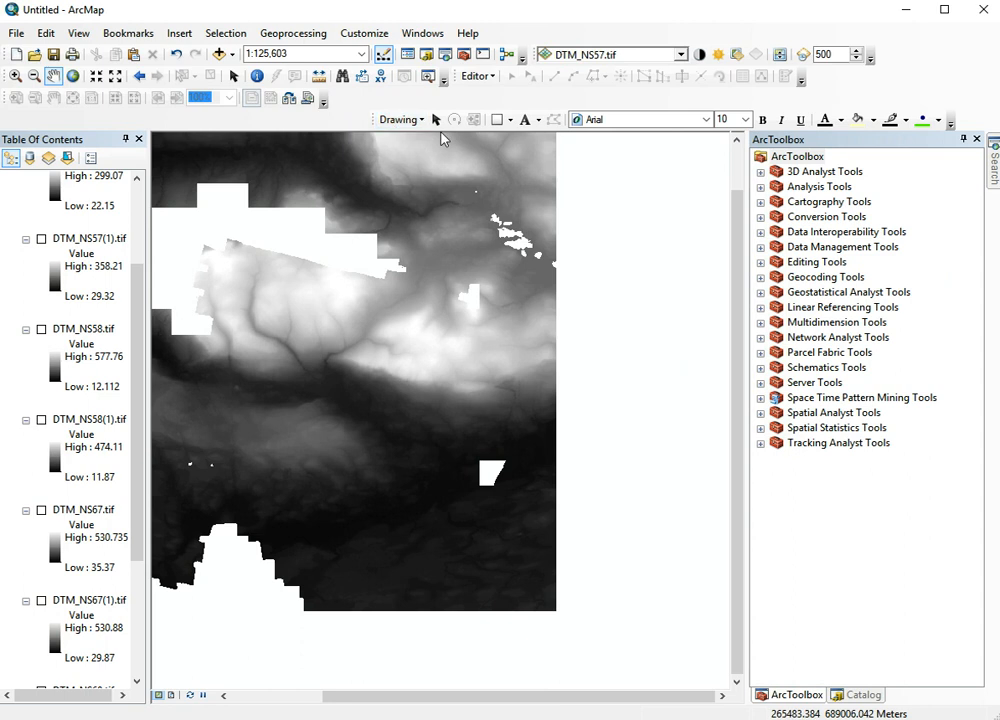
Draw a rectangle about 8.3 km by 5.1 km over the hills on the mosaic and remove its fill colour
{"action": "left_click", "coordinate": [497, 121]}
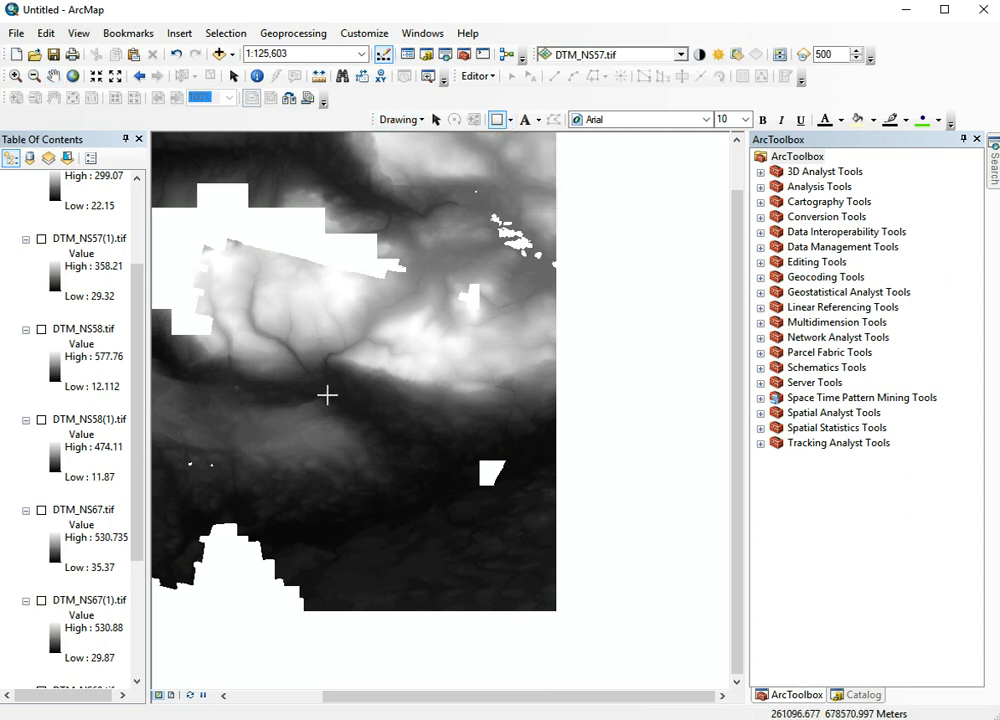
{"action": "scroll", "coordinate": [326, 393], "scroll_direction": "up", "scroll_amount": 4}
{"action": "scroll", "coordinate": [279, 341], "scroll_direction": "down", "scroll_amount": 1}
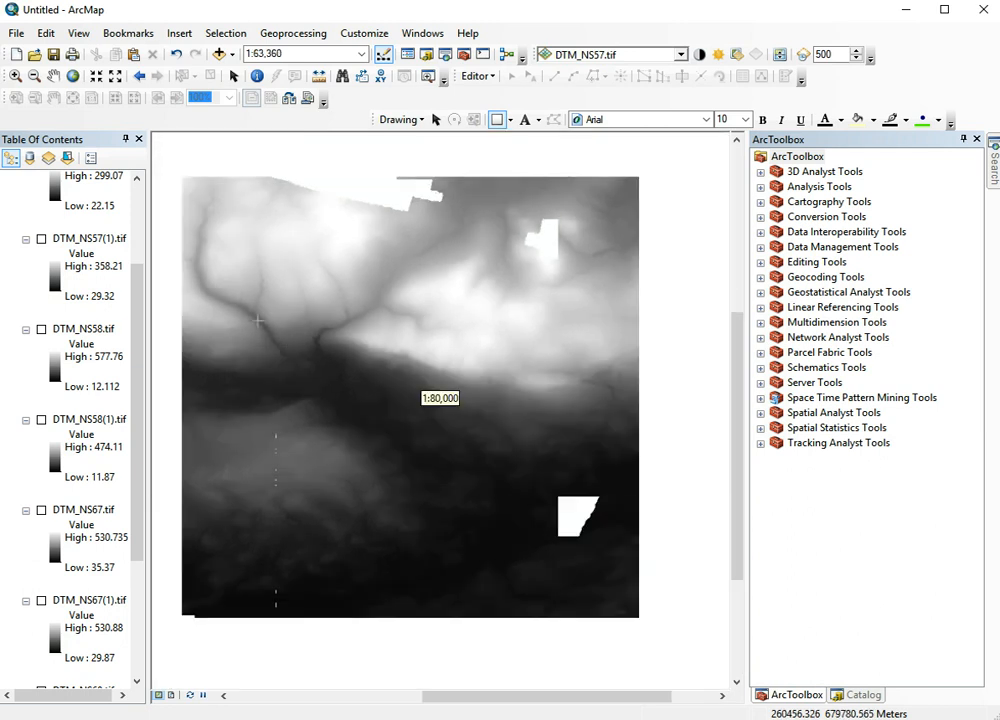
{"action": "left_click_drag", "start_coordinate": [176, 217], "coordinate": [511, 417]}
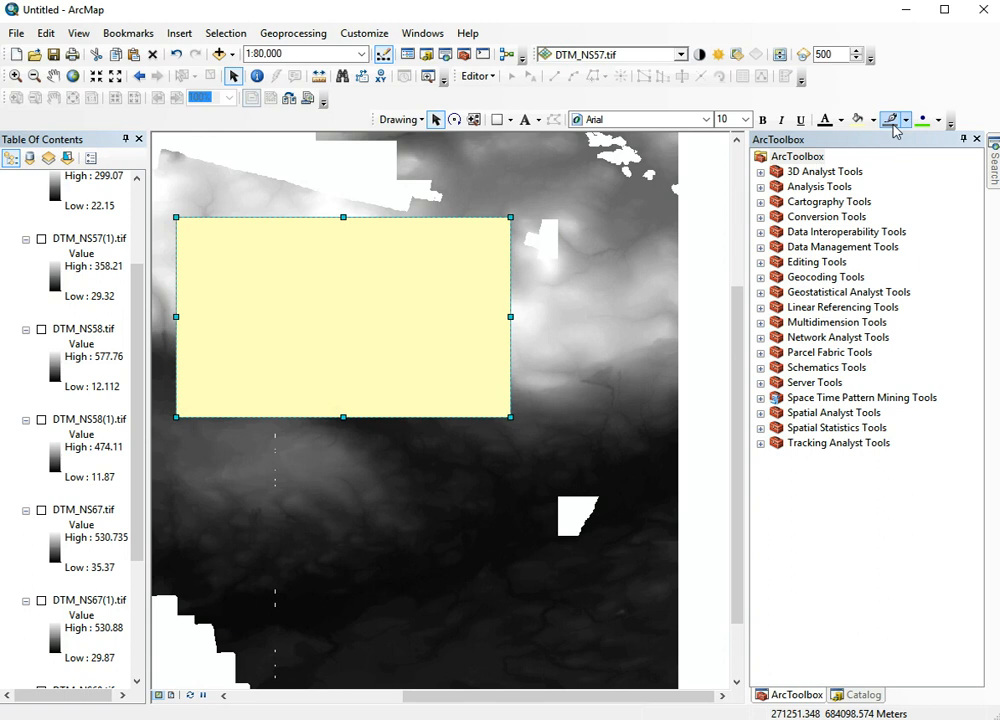
{"action": "left_click", "coordinate": [873, 120]}
{"action": "left_click", "coordinate": [786, 141]}
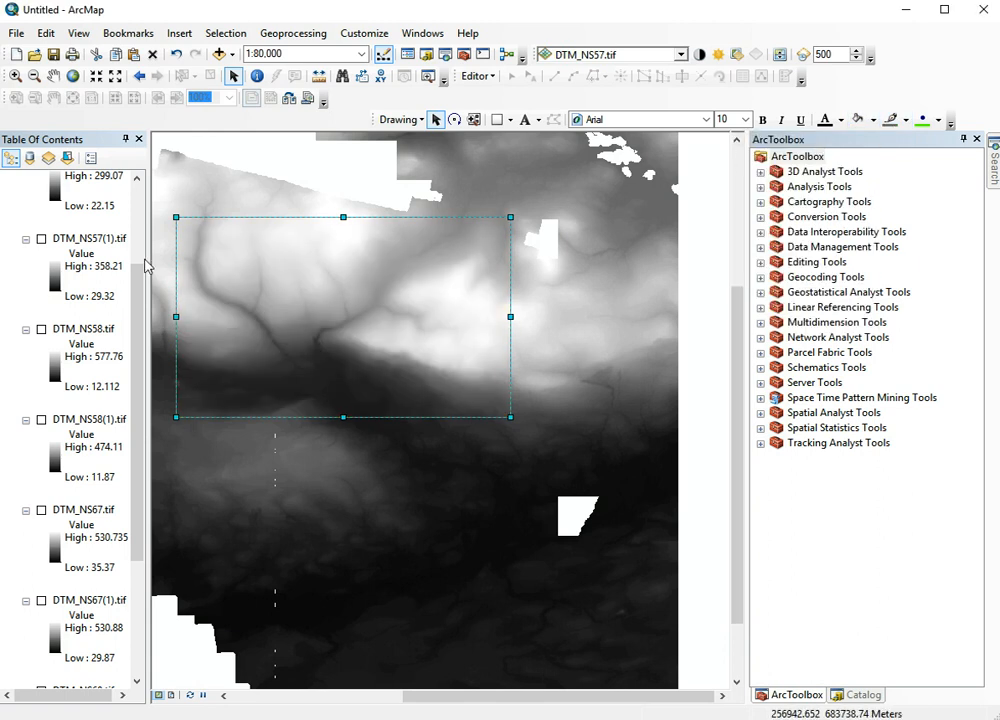
Open the raster data export for the mosaic layer, clipped to the selected graphic, and review the output raster's properties
{"action": "scroll", "coordinate": [138, 319], "scroll_direction": "up", "scroll_amount": 4}
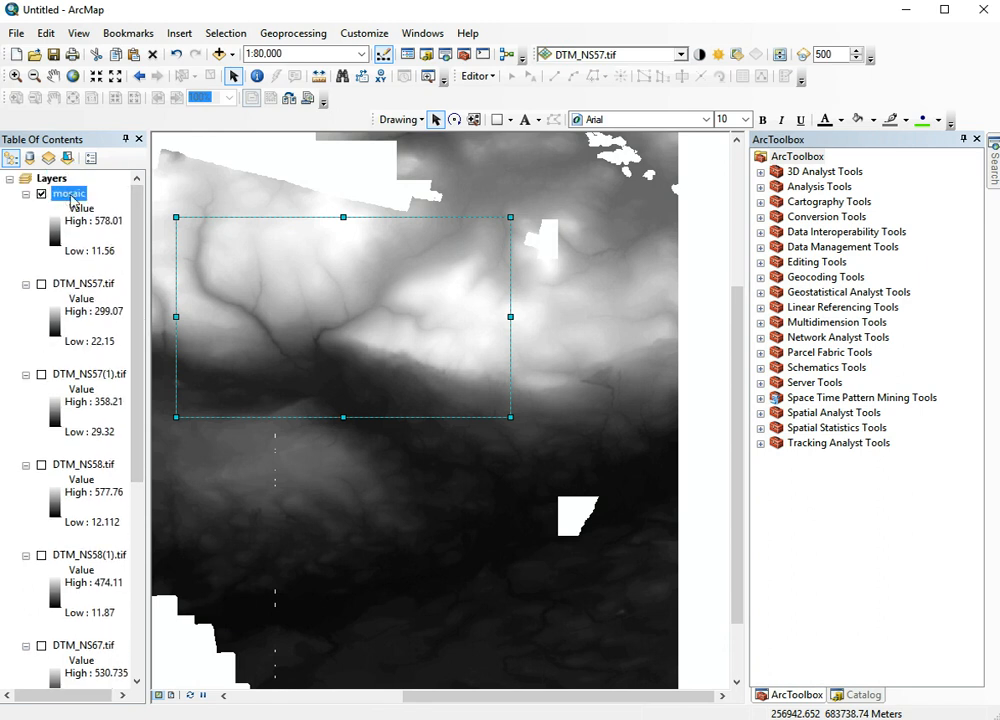
{"action": "right_click", "coordinate": [71, 198]}
{"action": "mouse_move", "coordinate": [155, 360]}
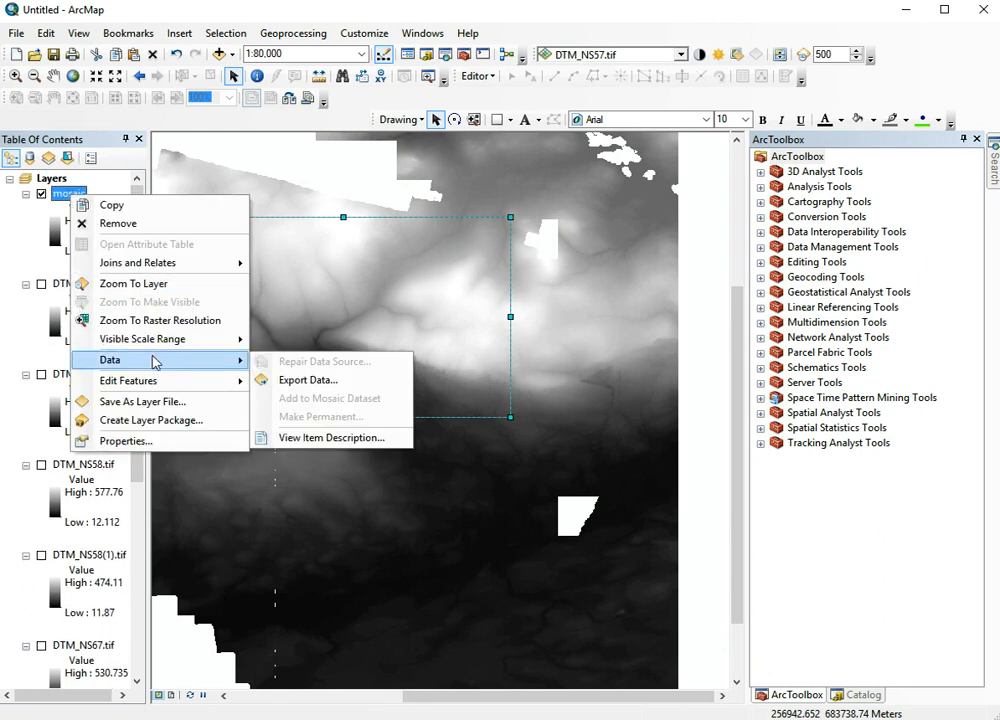
{"action": "left_click", "coordinate": [318, 380]}
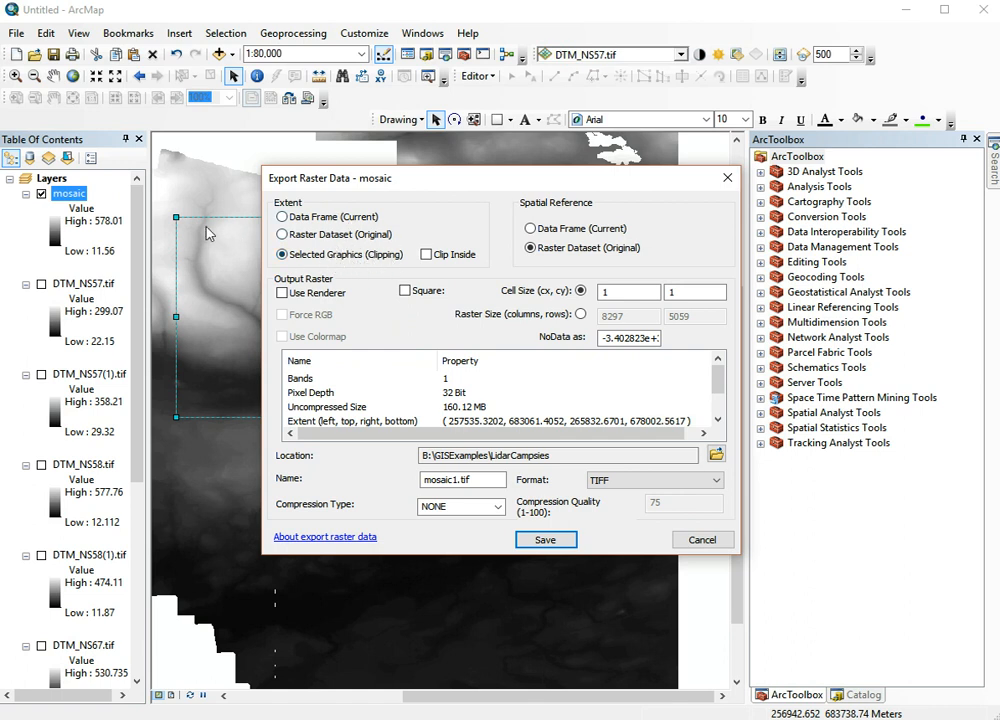
{"action": "left_click_drag", "start_coordinate": [433, 180], "coordinate": [422, 258]}
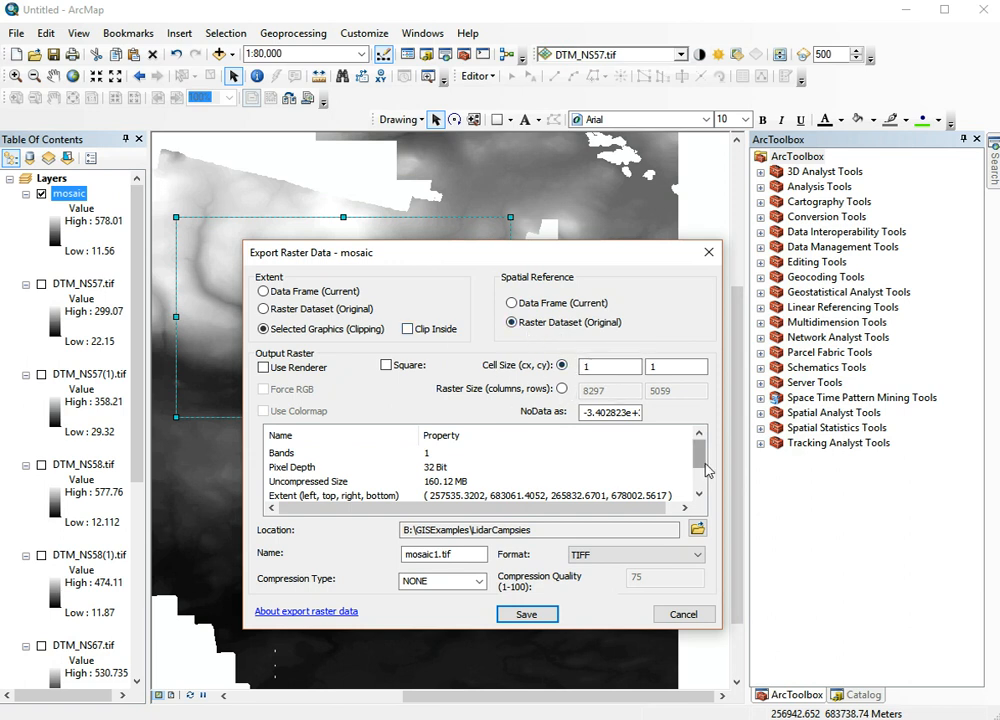
{"action": "left_click_drag", "start_coordinate": [698, 464], "coordinate": [698, 487]}
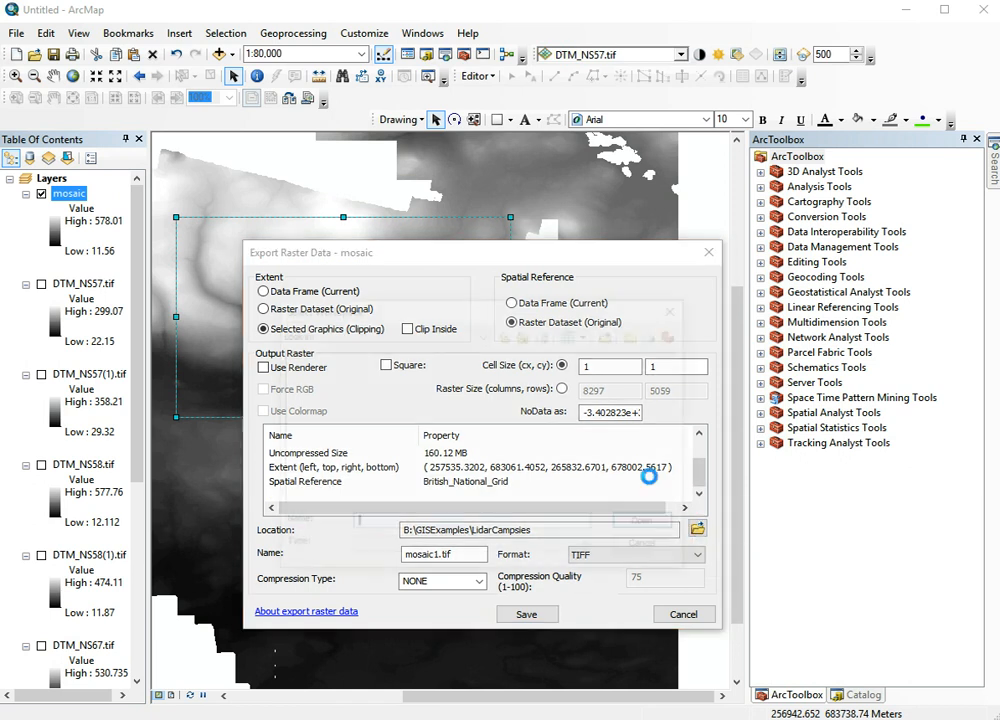
Set the export location to the folder B:\GISExamples\campsies
{"action": "left_click", "coordinate": [697, 527]}
{"action": "left_click", "coordinate": [505, 338]}
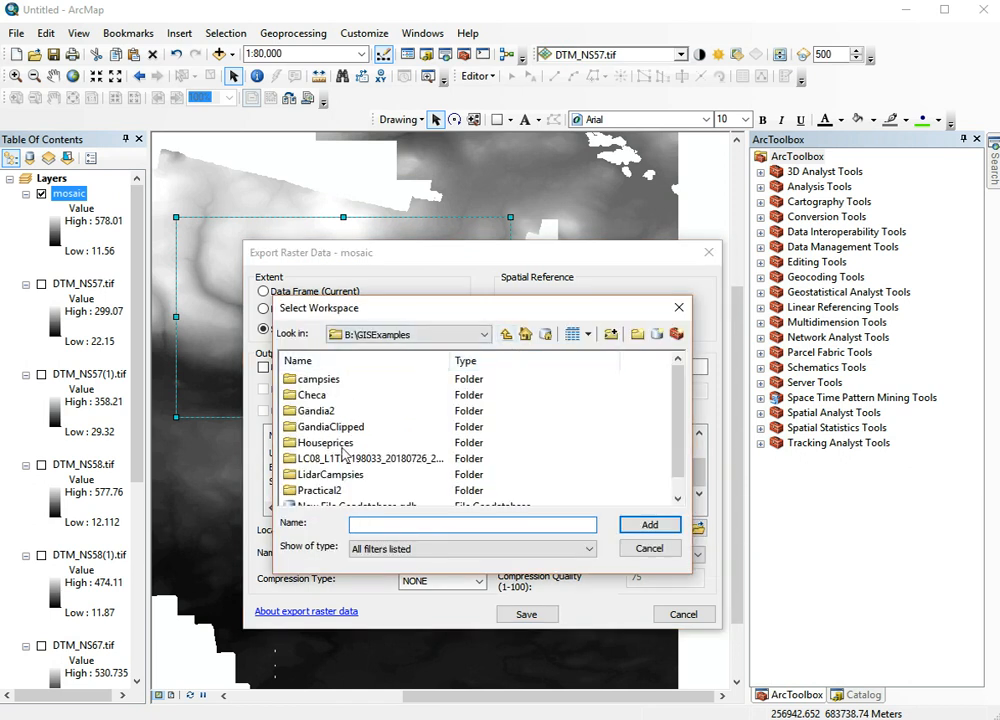
{"action": "double_click", "coordinate": [322, 379]}
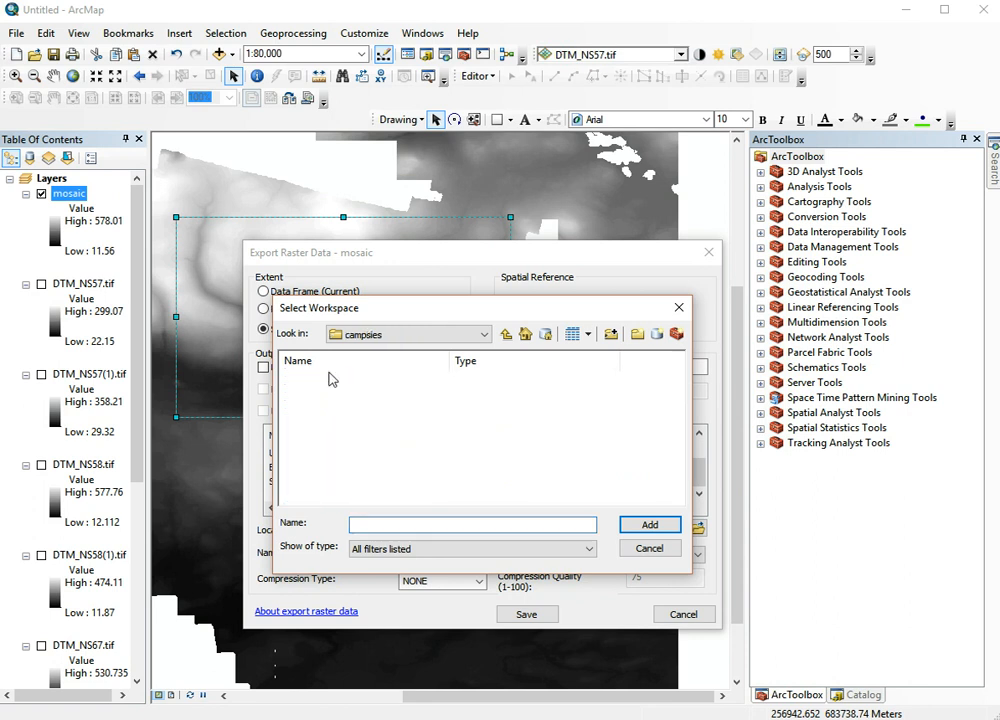
{"action": "left_click", "coordinate": [506, 335]}
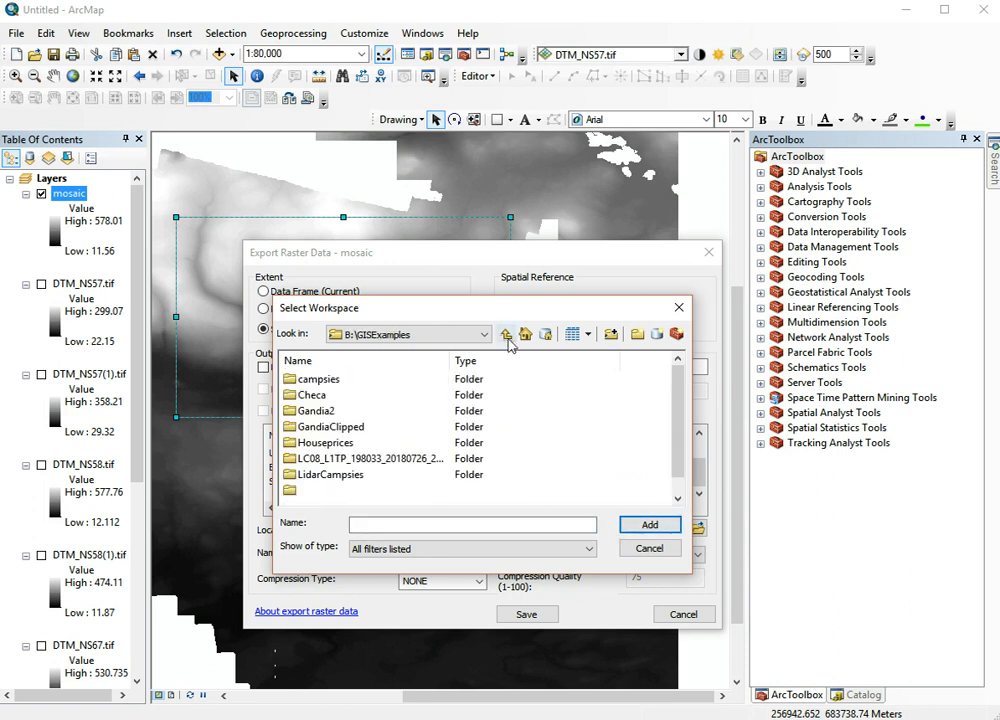
{"action": "left_click", "coordinate": [335, 381]}
{"action": "left_click", "coordinate": [648, 525]}
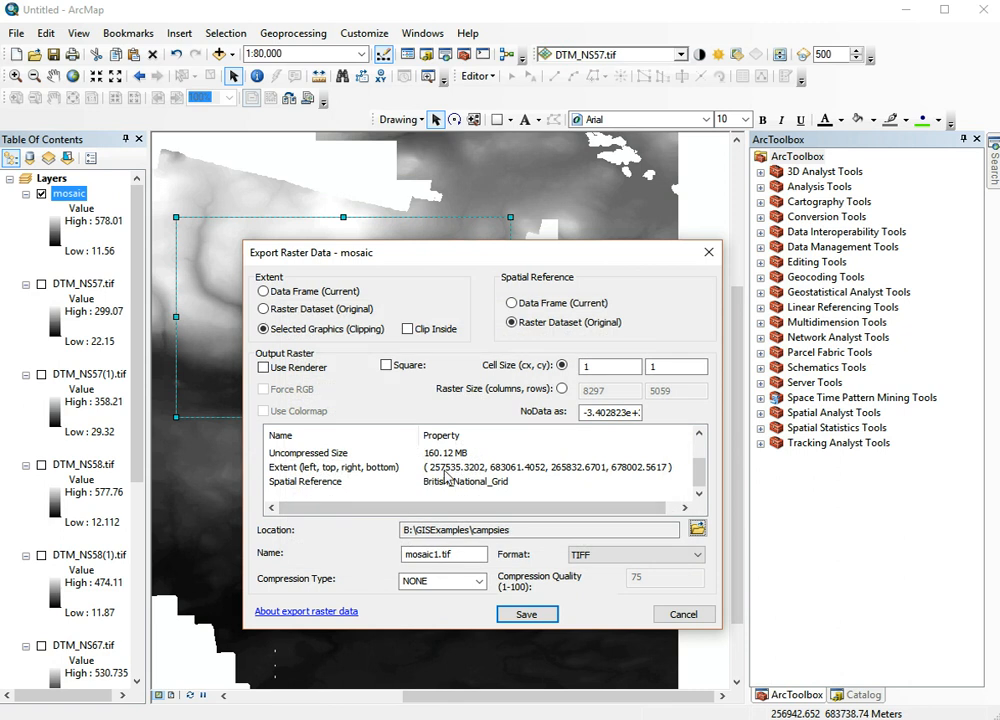
Export the clipped raster to the map as mosacrop1.tif and turn off the visibility of the mosaic layer
{"action": "left_click_drag", "start_coordinate": [440, 554], "coordinate": [513, 551]}
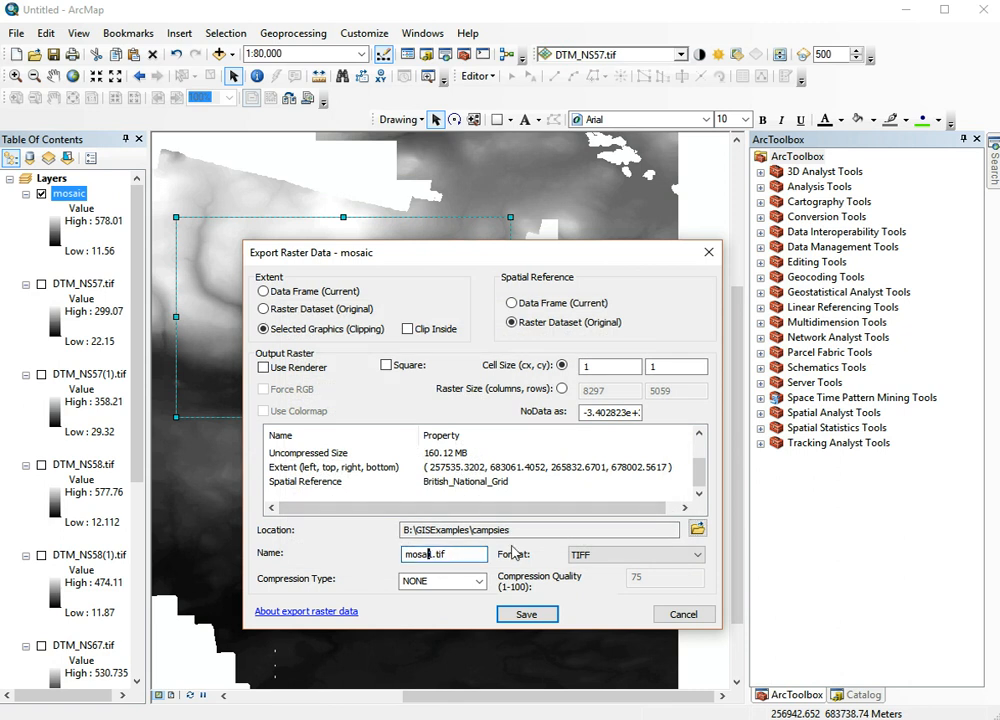
{"action": "type", "text": "c"}
{"action": "left_click", "coordinate": [532, 614]}
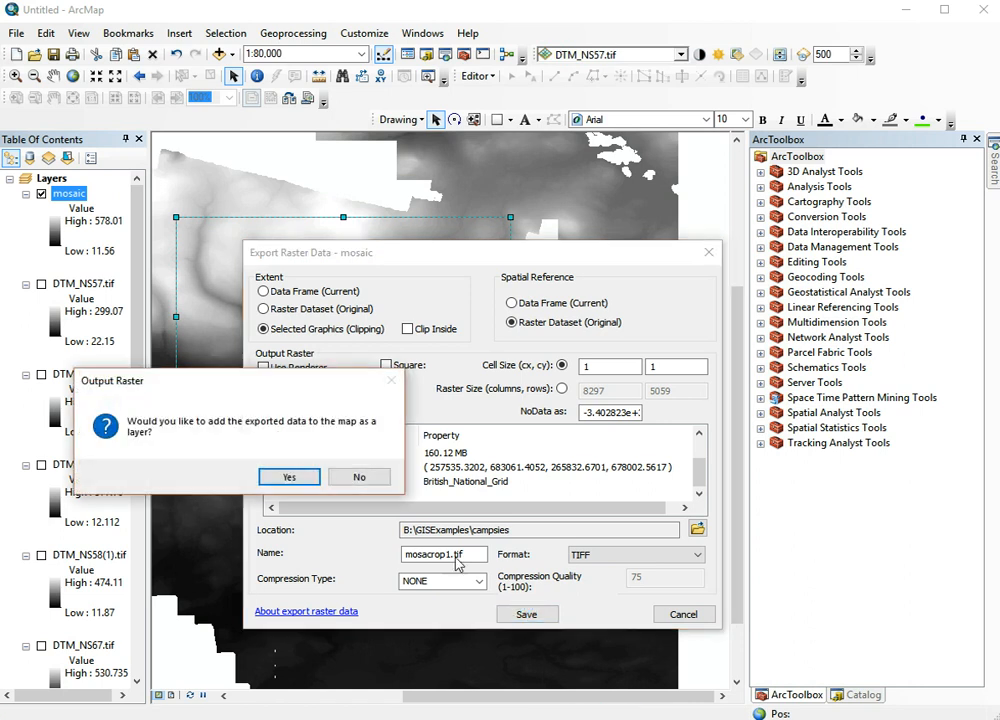
{"action": "left_click", "coordinate": [283, 476]}
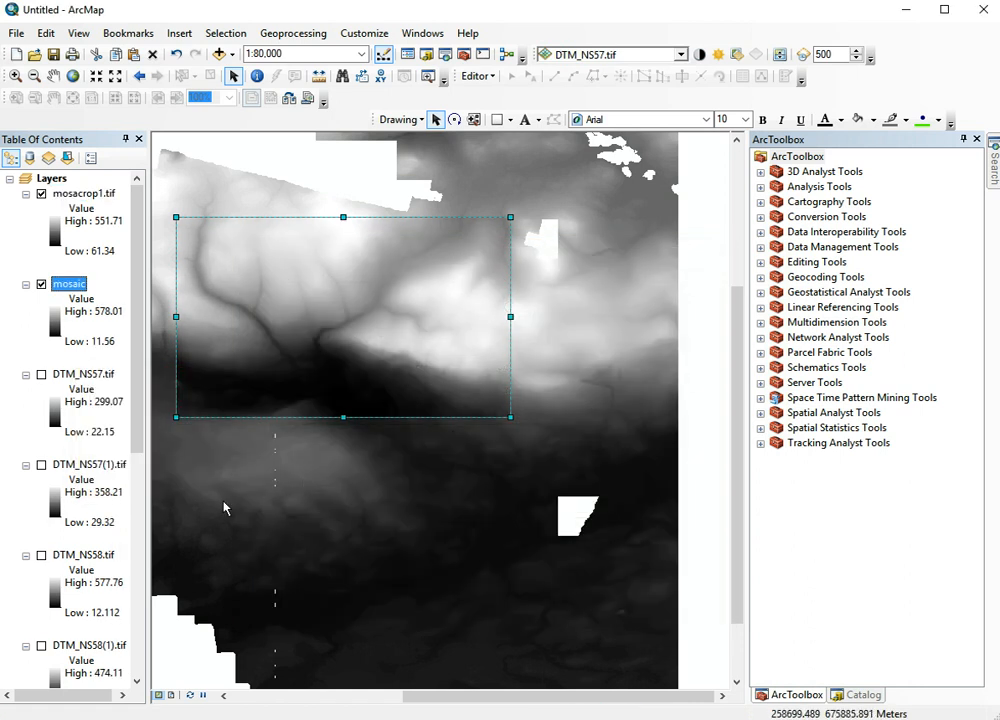
{"action": "left_click", "coordinate": [41, 285]}
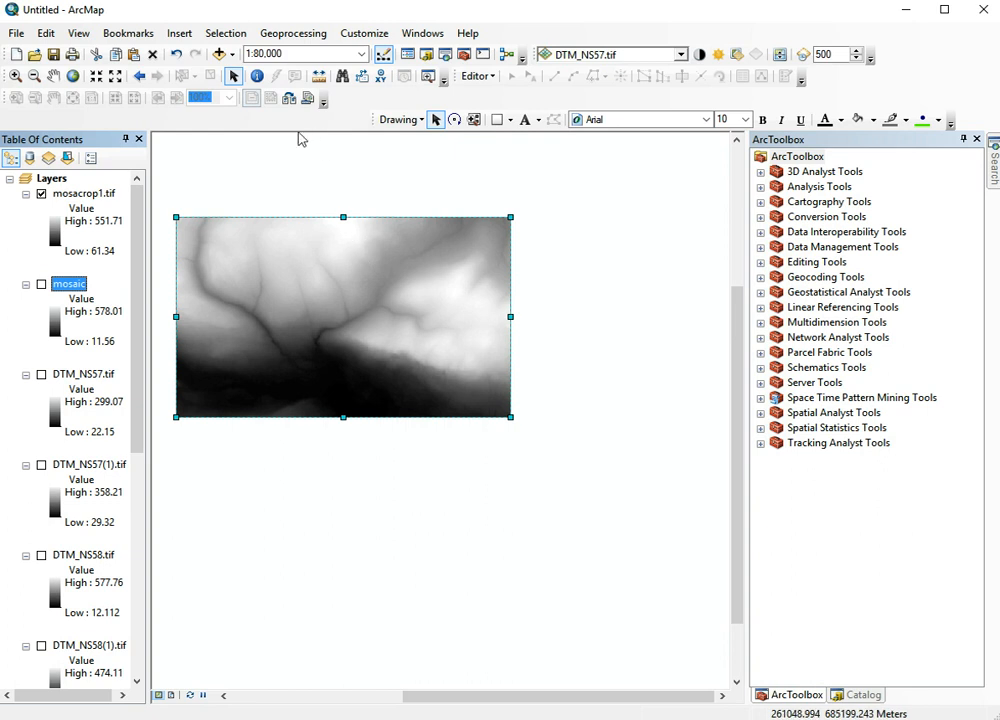
Add the Imagery basemap to the map and dismiss the geographic coordinate systems warning
{"action": "left_click", "coordinate": [229, 54]}
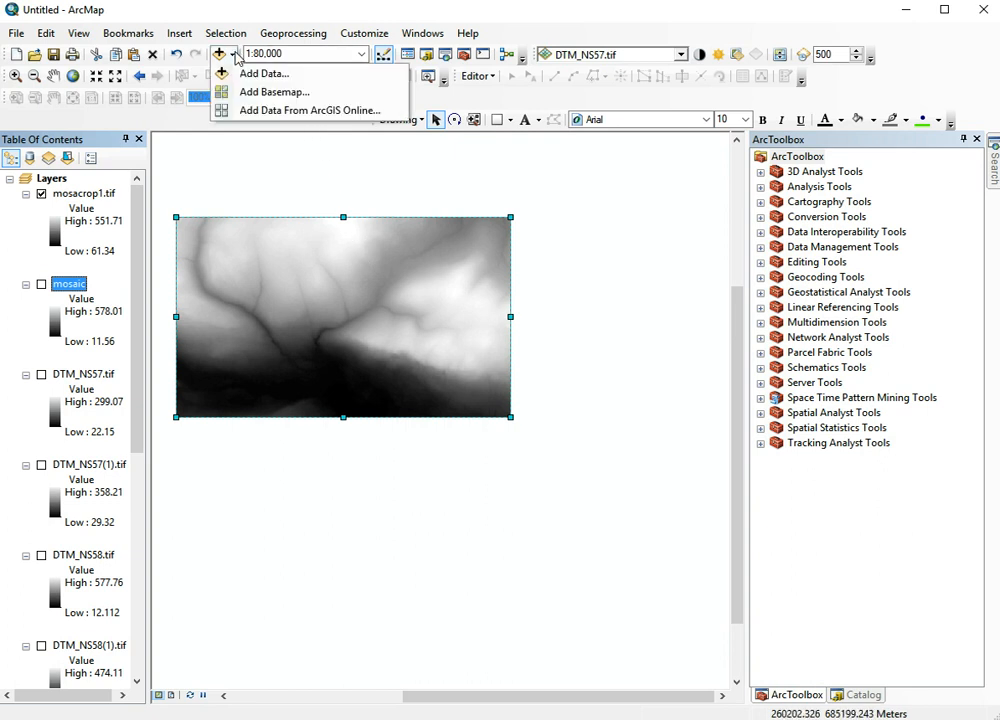
{"action": "left_click", "coordinate": [245, 71]}
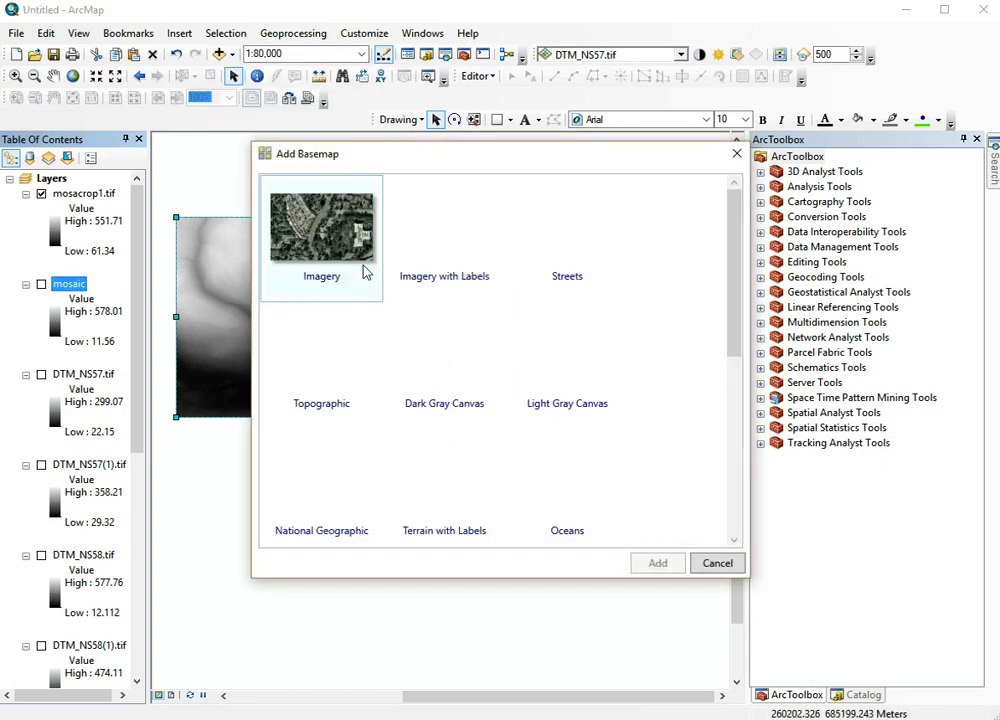
{"action": "left_click", "coordinate": [322, 253]}
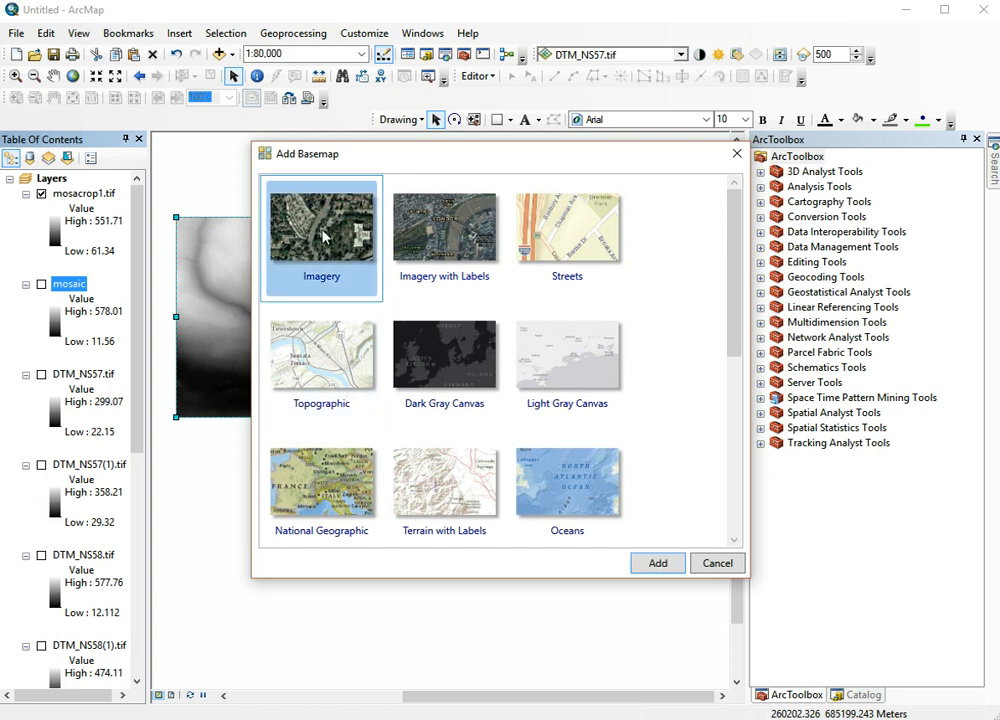
{"action": "left_click", "coordinate": [658, 562]}
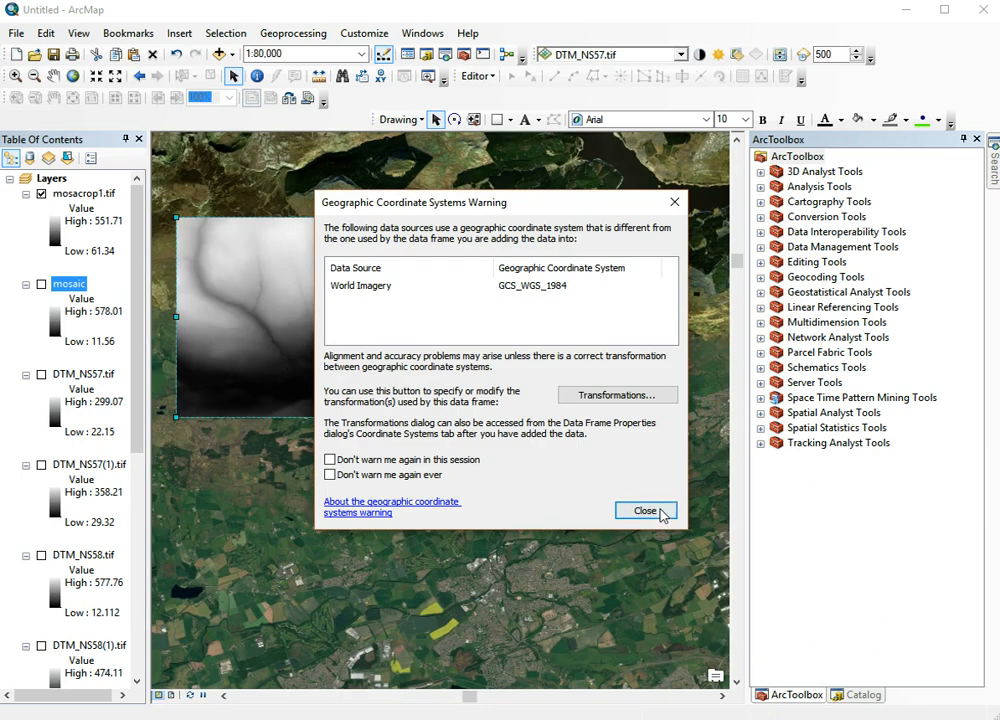
{"action": "left_click", "coordinate": [662, 512]}
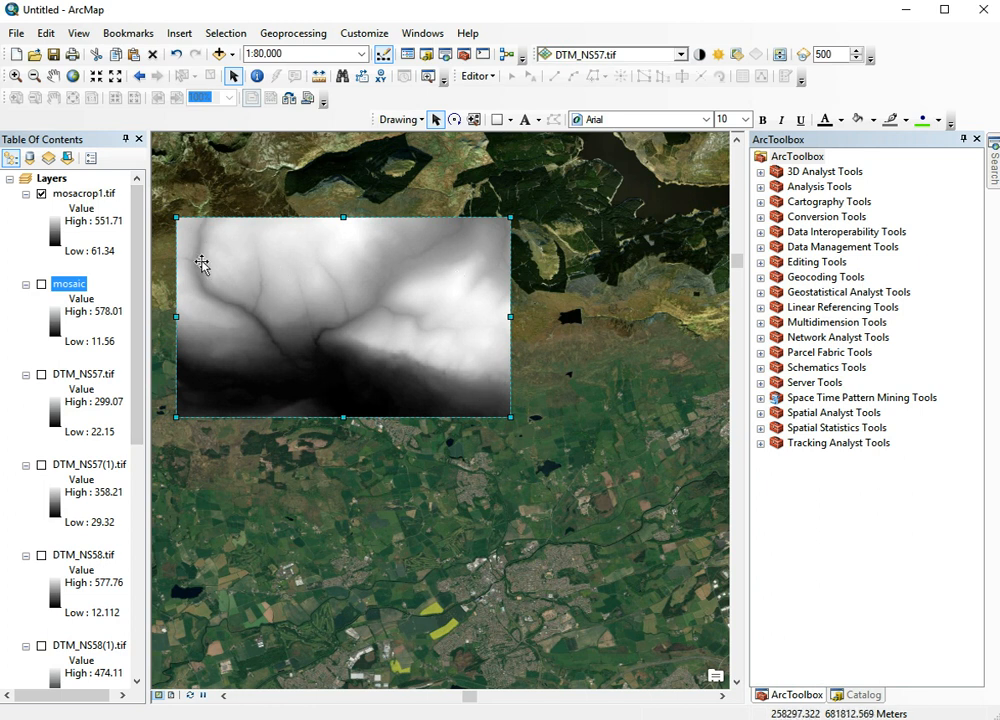
Turn off the visibility of the mosacrop1.tif layer, leaving only the imagery basemap displayed
{"action": "scroll", "coordinate": [241, 347], "scroll_direction": "up", "scroll_amount": 4}
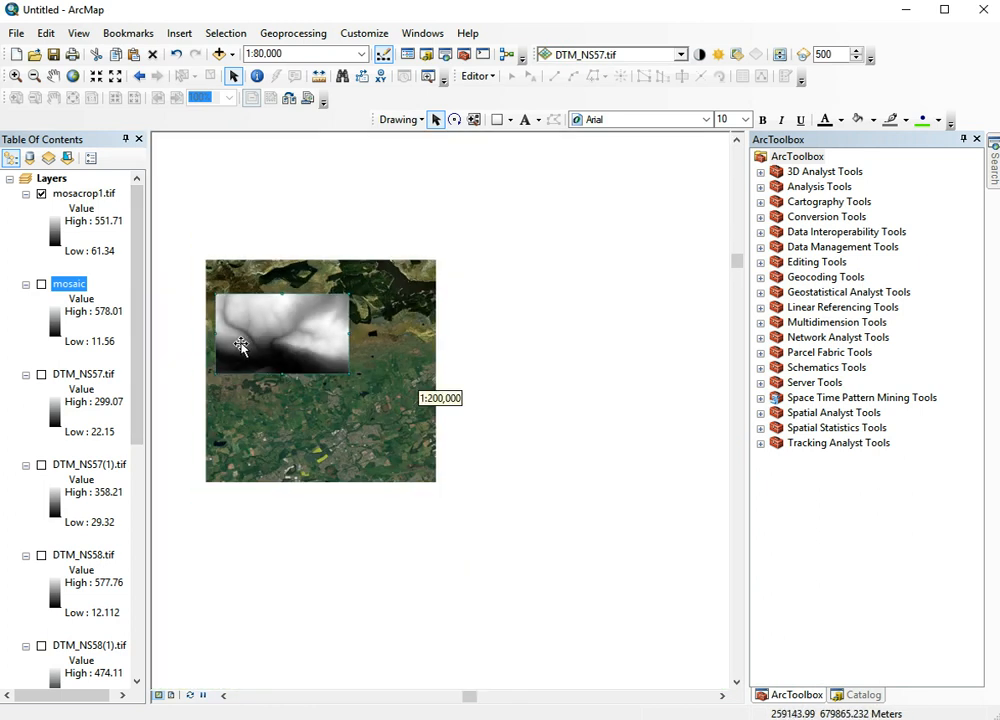
{"action": "scroll", "coordinate": [241, 347], "scroll_direction": "down", "scroll_amount": 5}
{"action": "scroll", "coordinate": [241, 347], "scroll_direction": "down", "scroll_amount": 2}
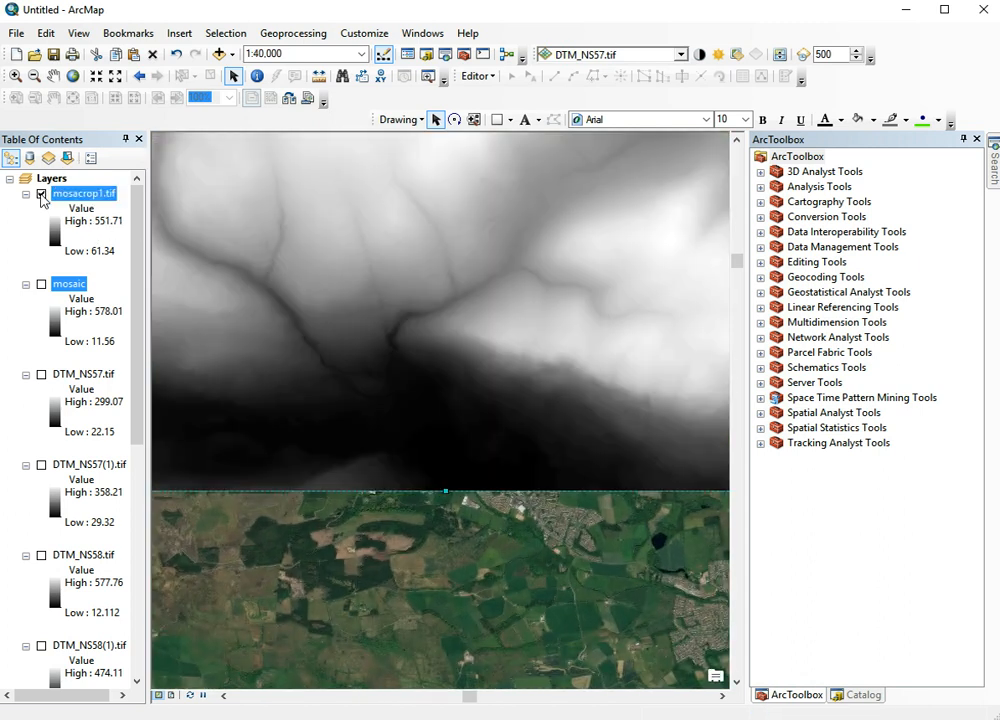
{"action": "left_click", "coordinate": [41, 196]}
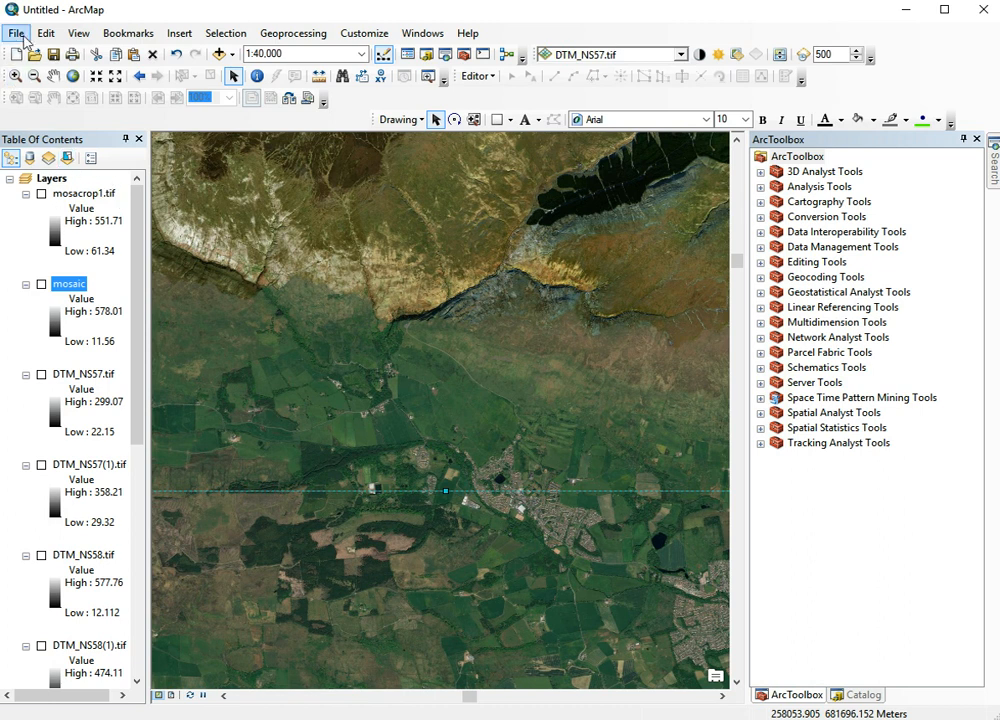
Set the data frame's full extent to the outline of the selected graphic and accept the coordinate system warning
{"action": "left_click", "coordinate": [49, 179]}
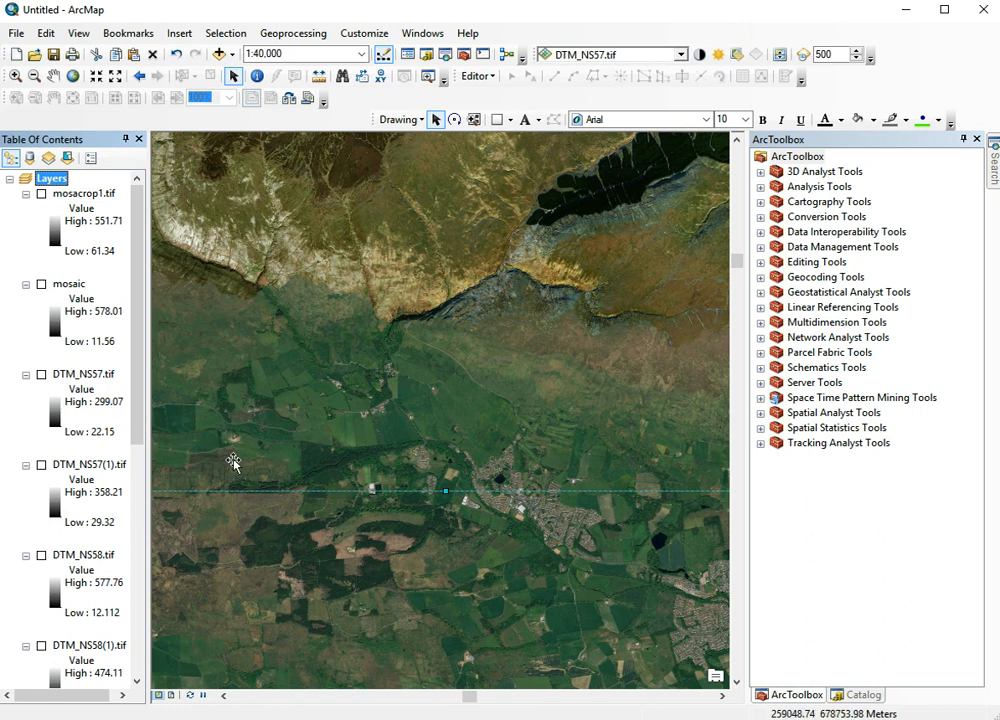
{"action": "right_click", "coordinate": [60, 178]}
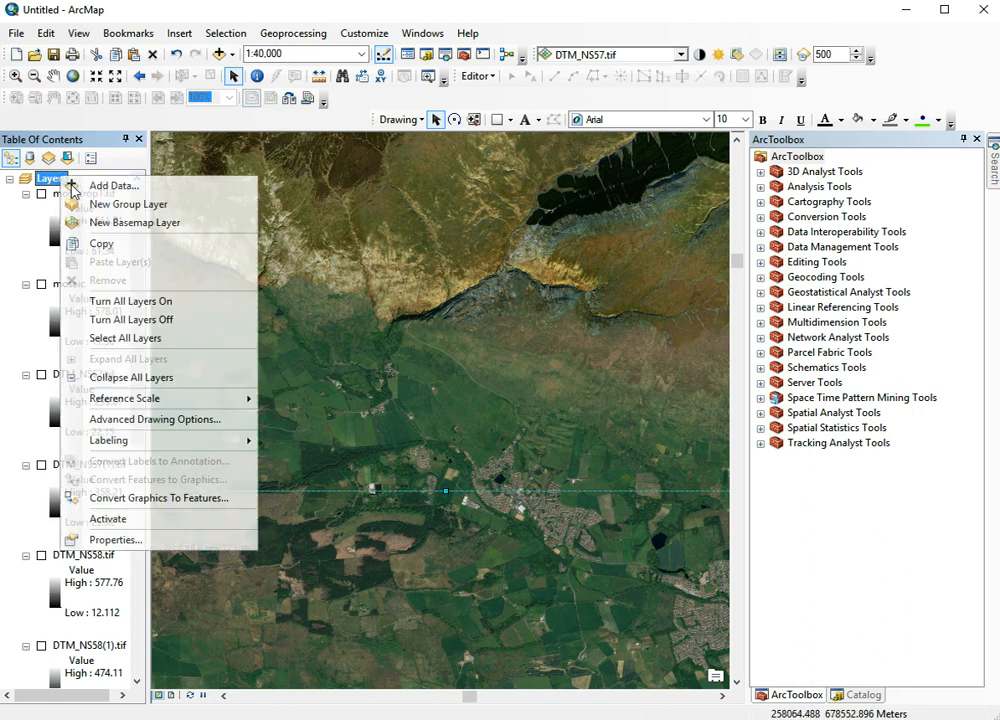
{"action": "left_click", "coordinate": [156, 541]}
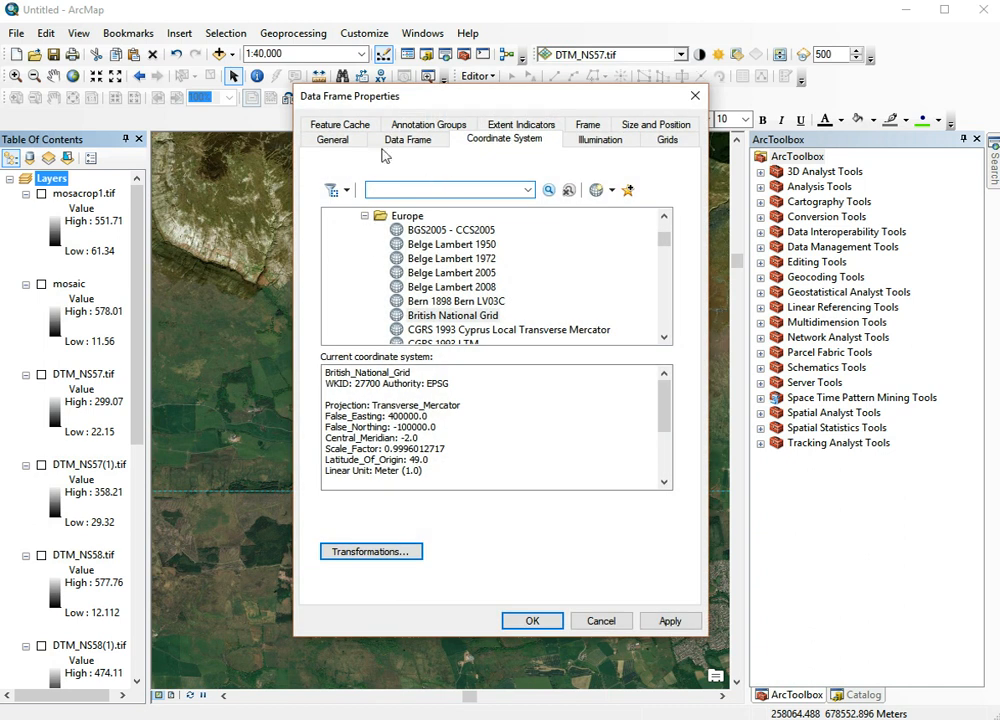
{"action": "left_click", "coordinate": [403, 146]}
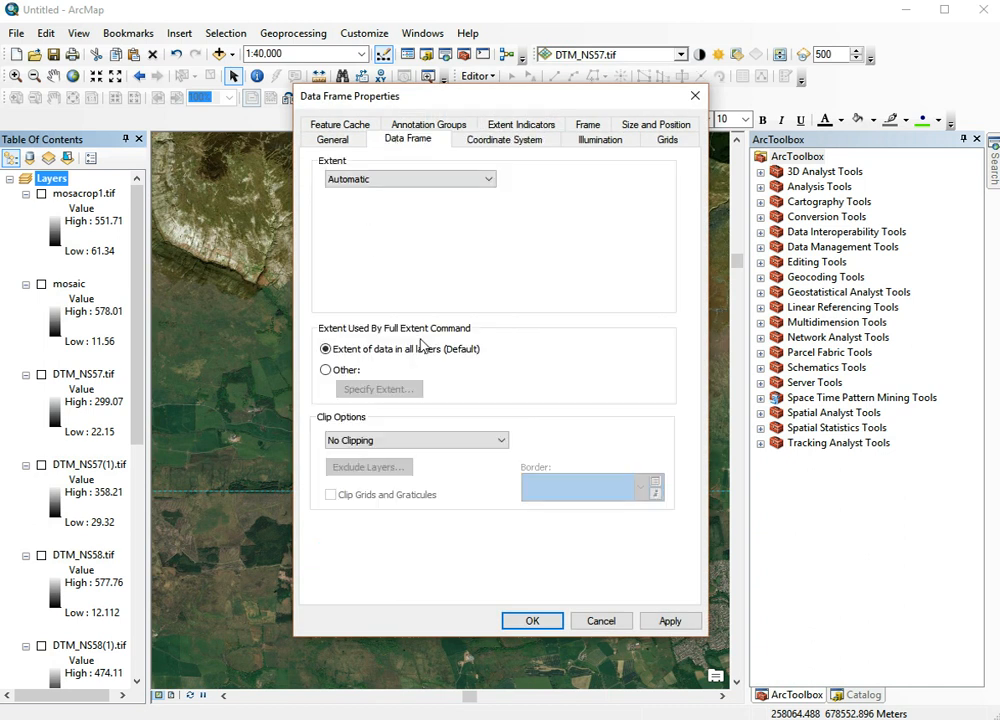
{"action": "left_click", "coordinate": [343, 371]}
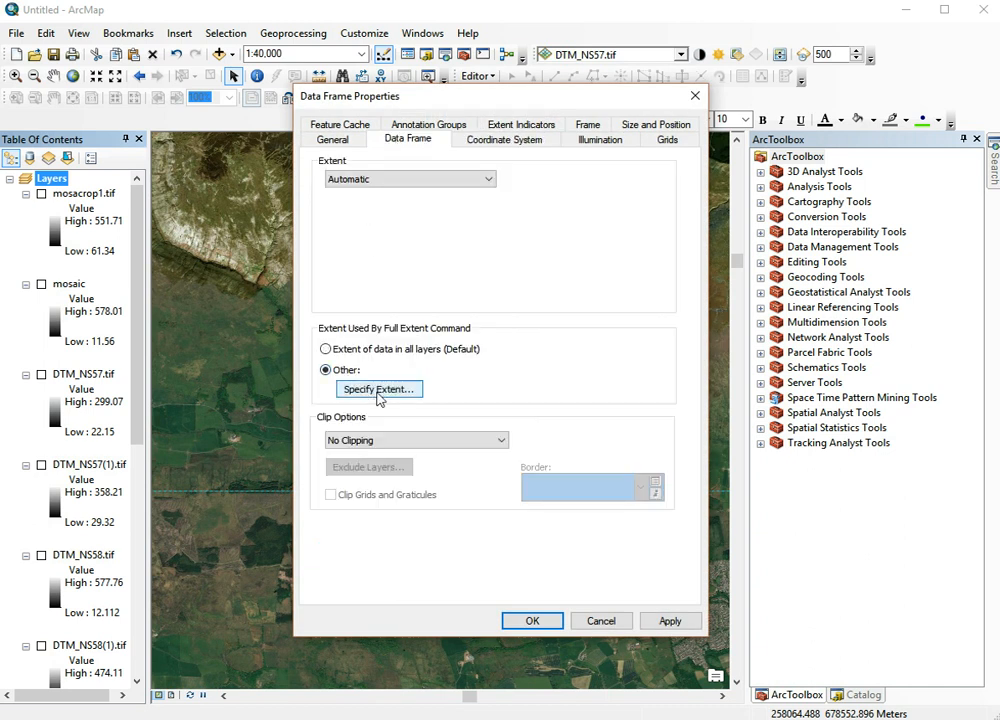
{"action": "left_click", "coordinate": [382, 390]}
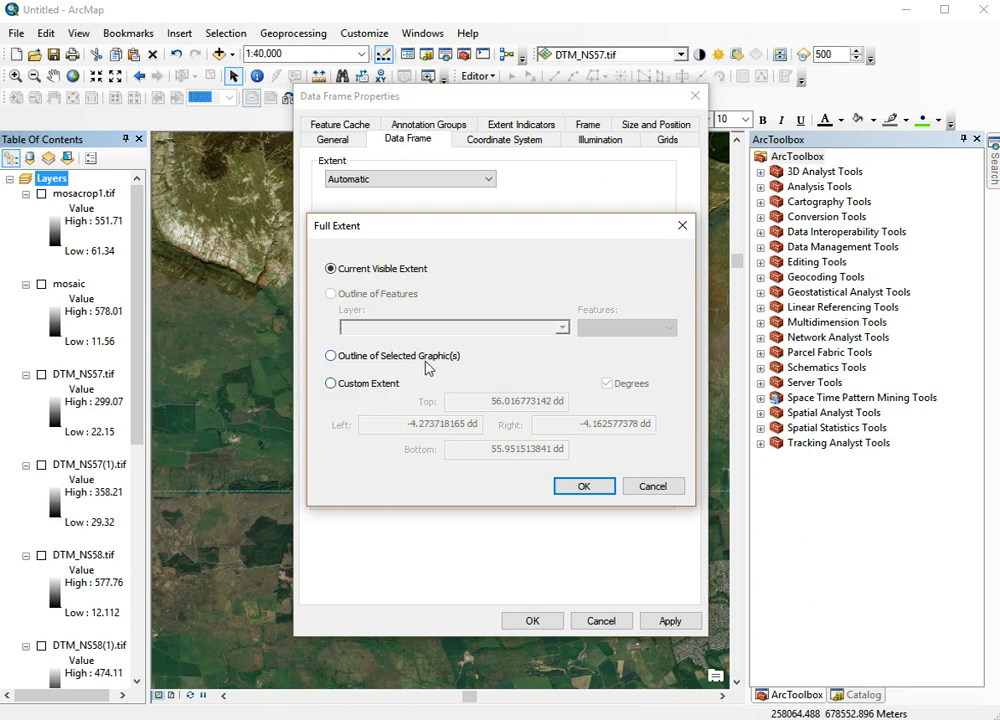
{"action": "left_click", "coordinate": [428, 360]}
{"action": "left_click", "coordinate": [583, 486]}
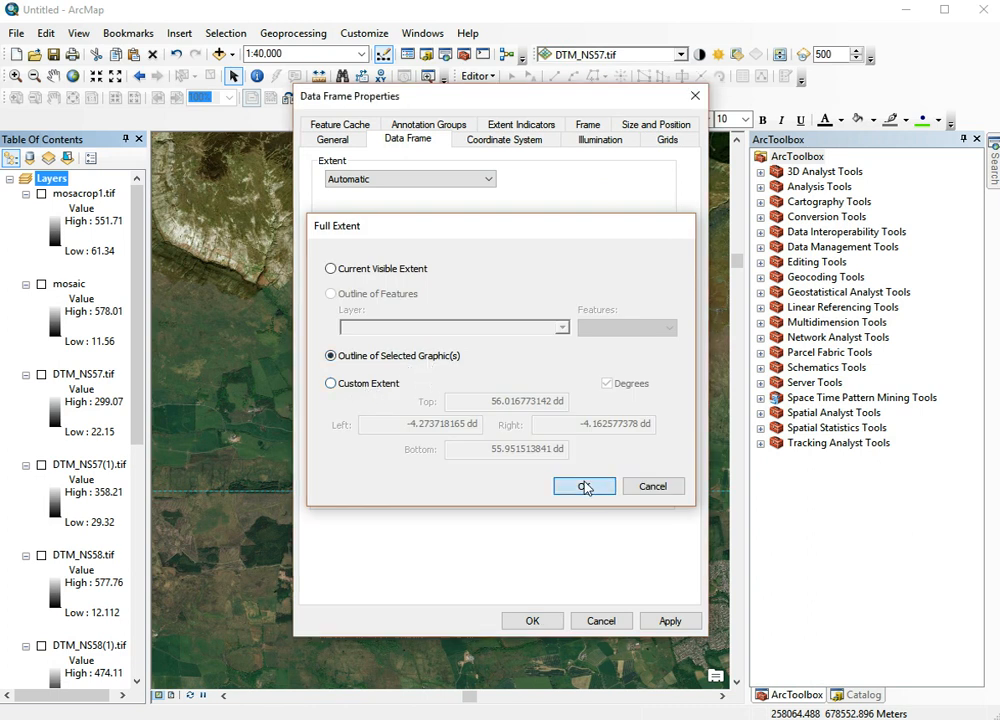
{"action": "left_click", "coordinate": [530, 621]}
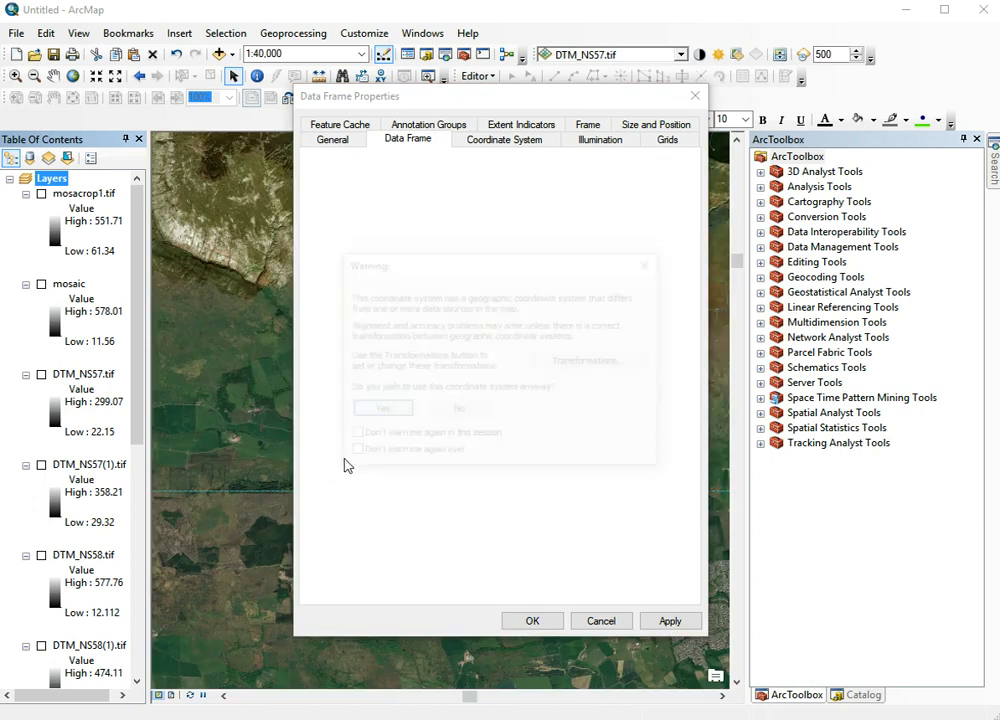
{"action": "left_click", "coordinate": [382, 411]}
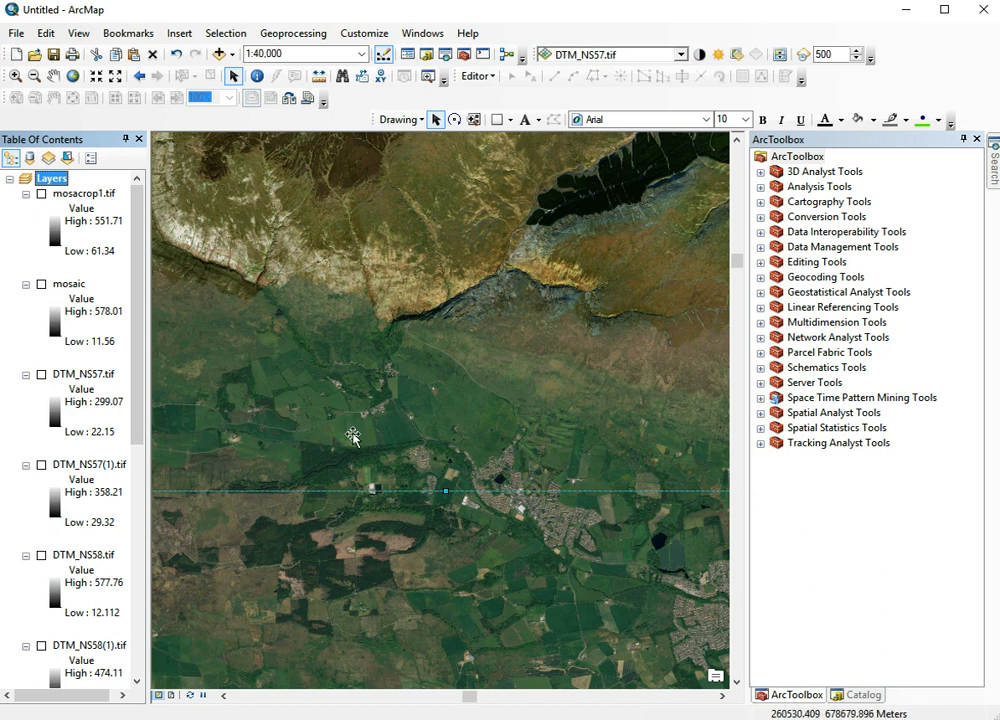
{"action": "scroll", "coordinate": [352, 452], "scroll_direction": "down", "scroll_amount": 2}
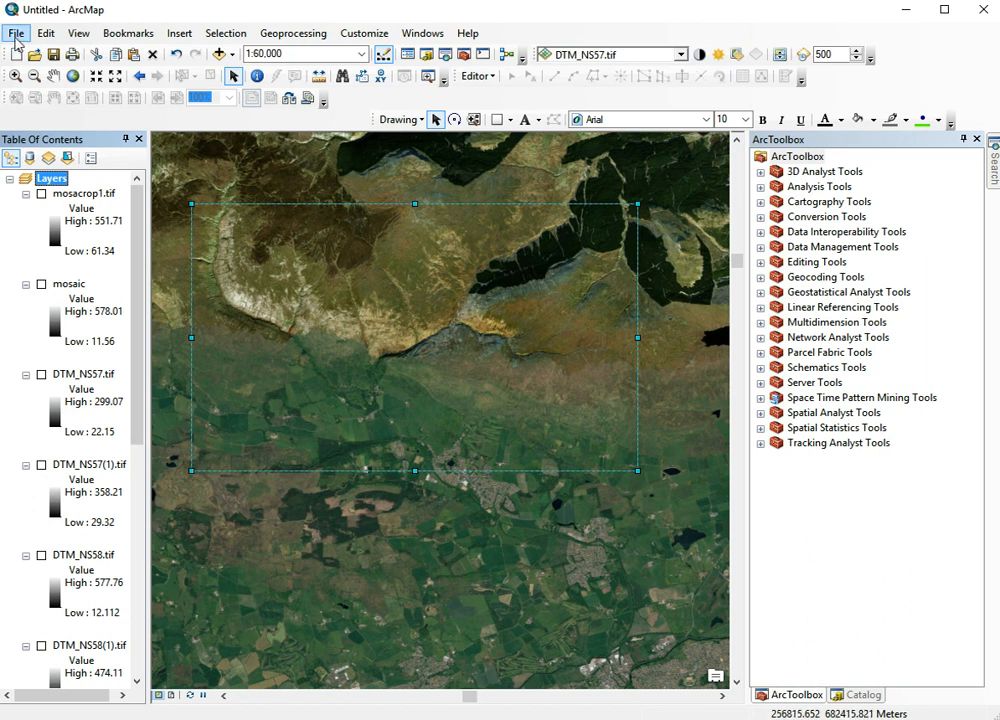
Export the map view as a PNG named basemap into the campsies folder, at 300 dpi with a world file
{"action": "scroll", "coordinate": [78, 480], "scroll_direction": "down", "scroll_amount": 3}
{"action": "scroll", "coordinate": [80, 470], "scroll_direction": "up", "scroll_amount": 2}
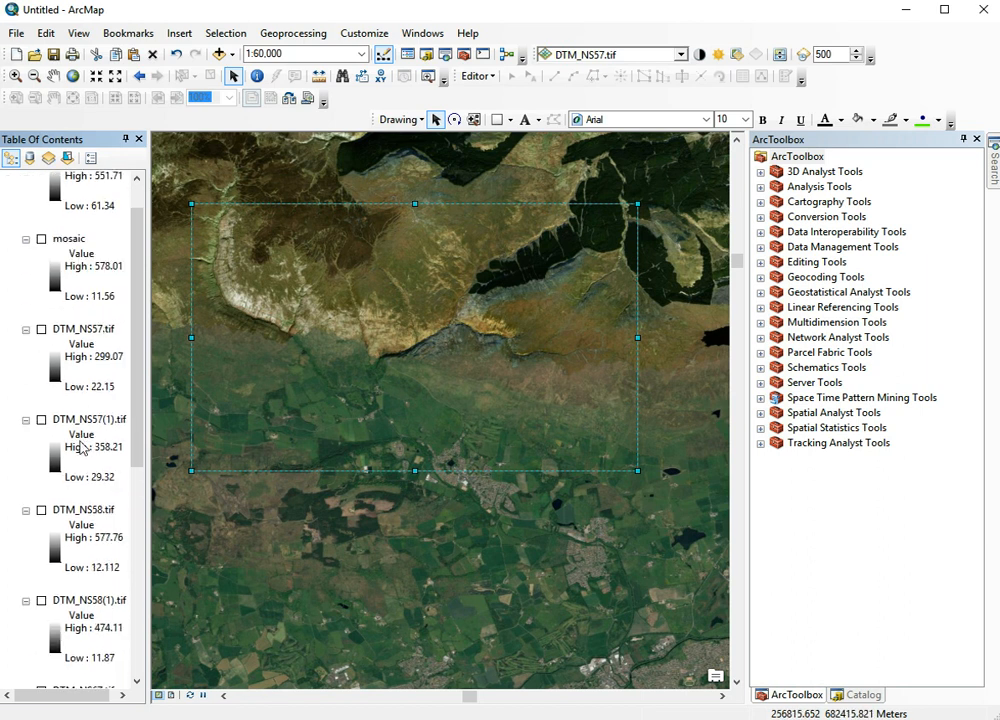
{"action": "scroll", "coordinate": [83, 465], "scroll_direction": "up", "scroll_amount": 1}
{"action": "left_click", "coordinate": [16, 33]}
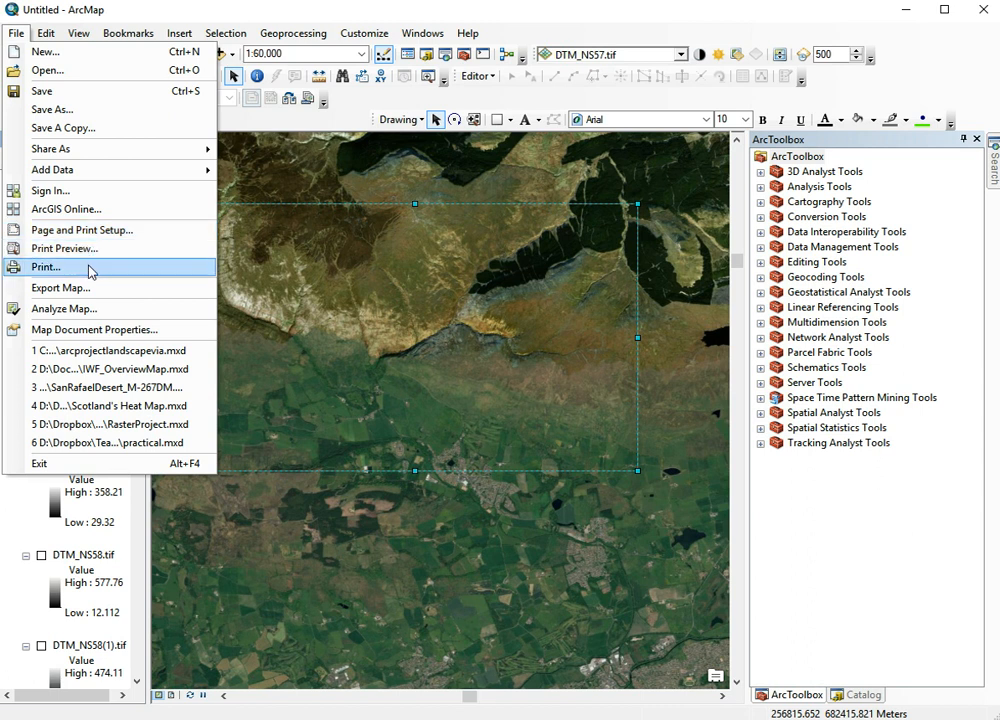
{"action": "left_click", "coordinate": [88, 290]}
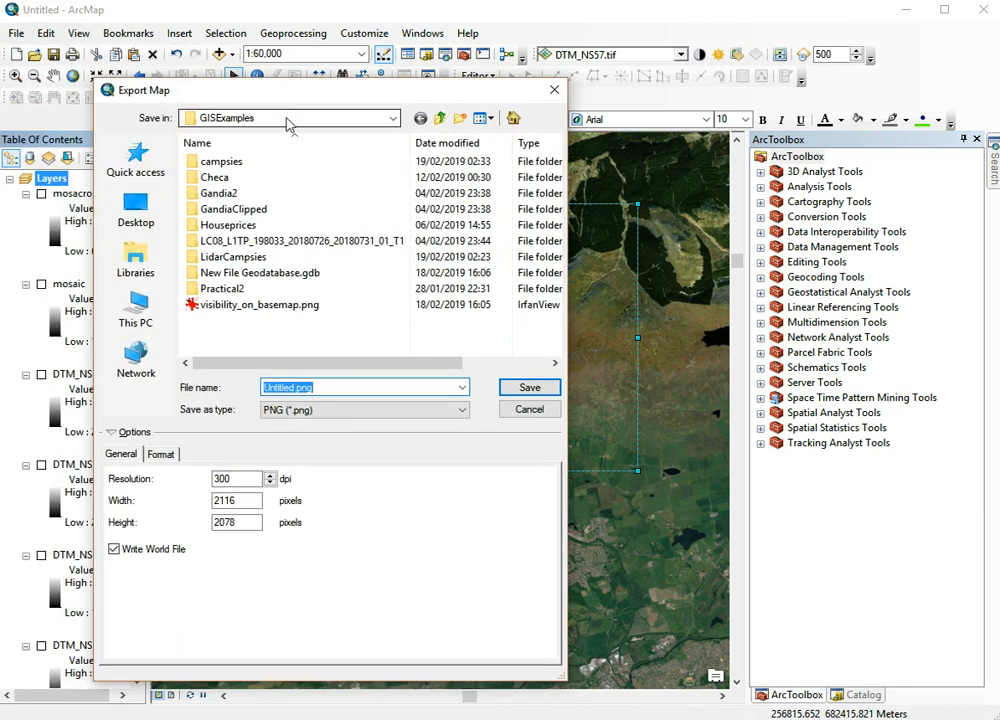
{"action": "double_click", "coordinate": [222, 162]}
{"action": "left_click", "coordinate": [320, 388]}
{"action": "type", "text": "baser"}
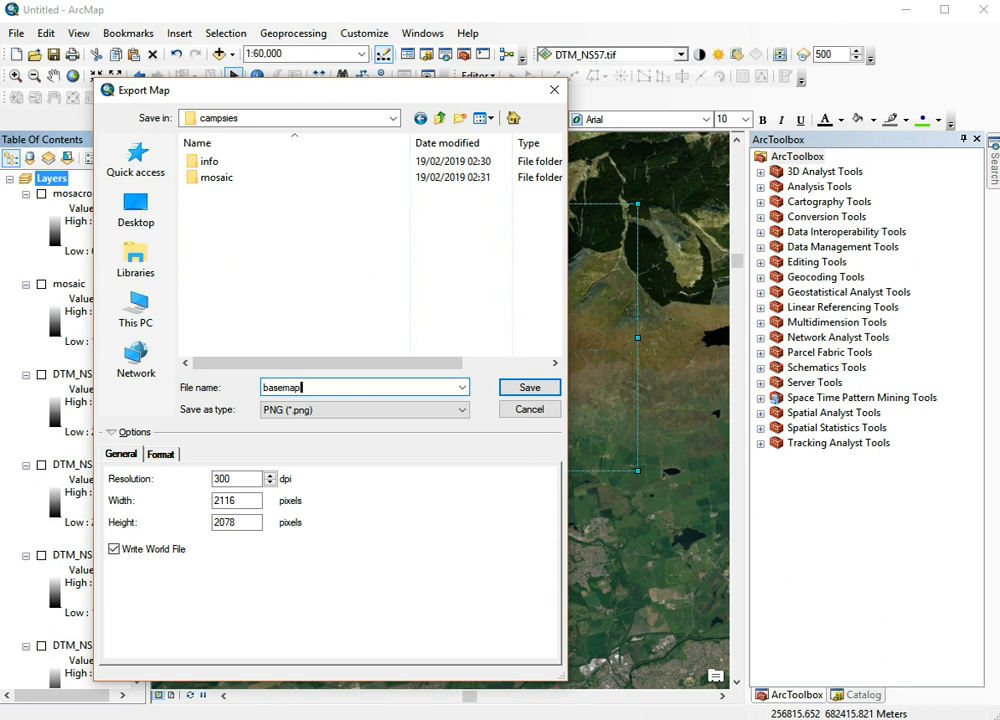
{"action": "left_click", "coordinate": [224, 500]}
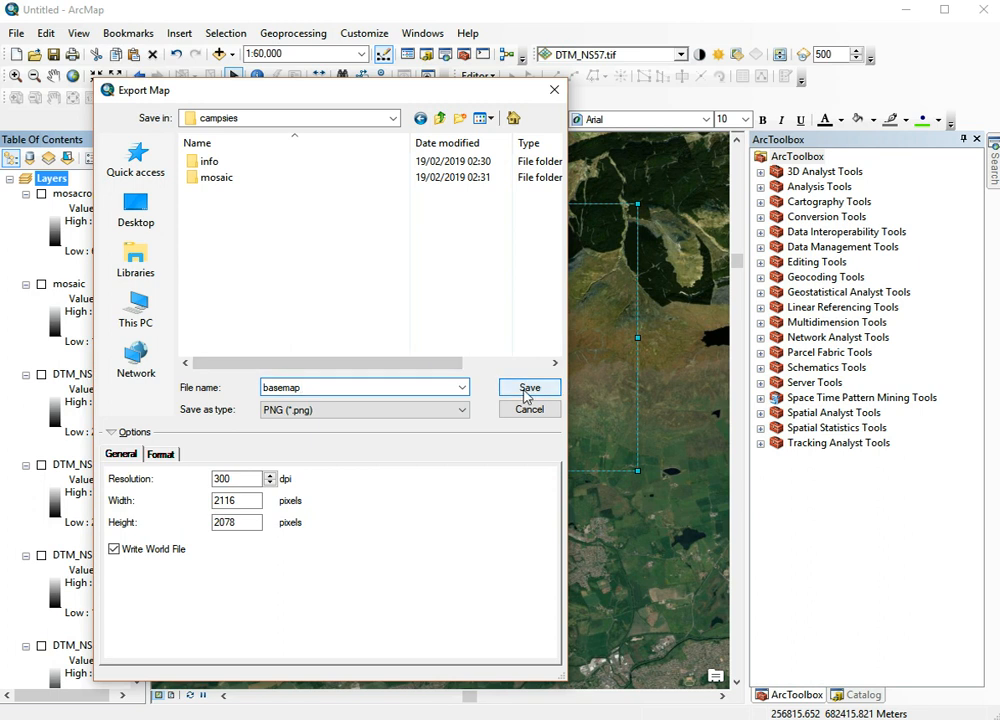
{"action": "left_click", "coordinate": [528, 390]}
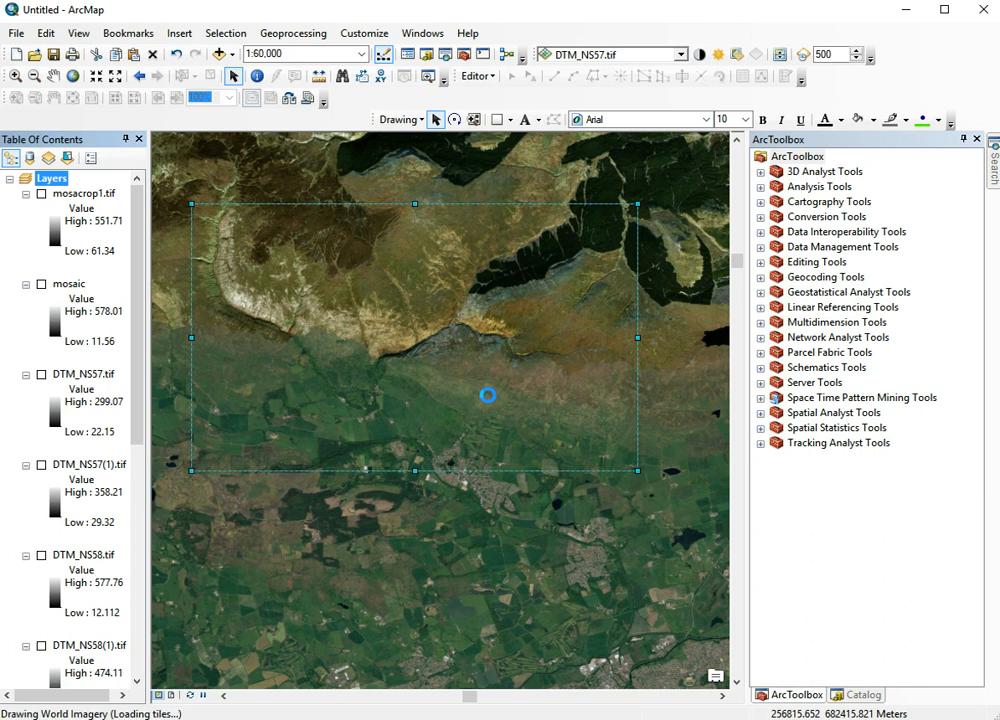